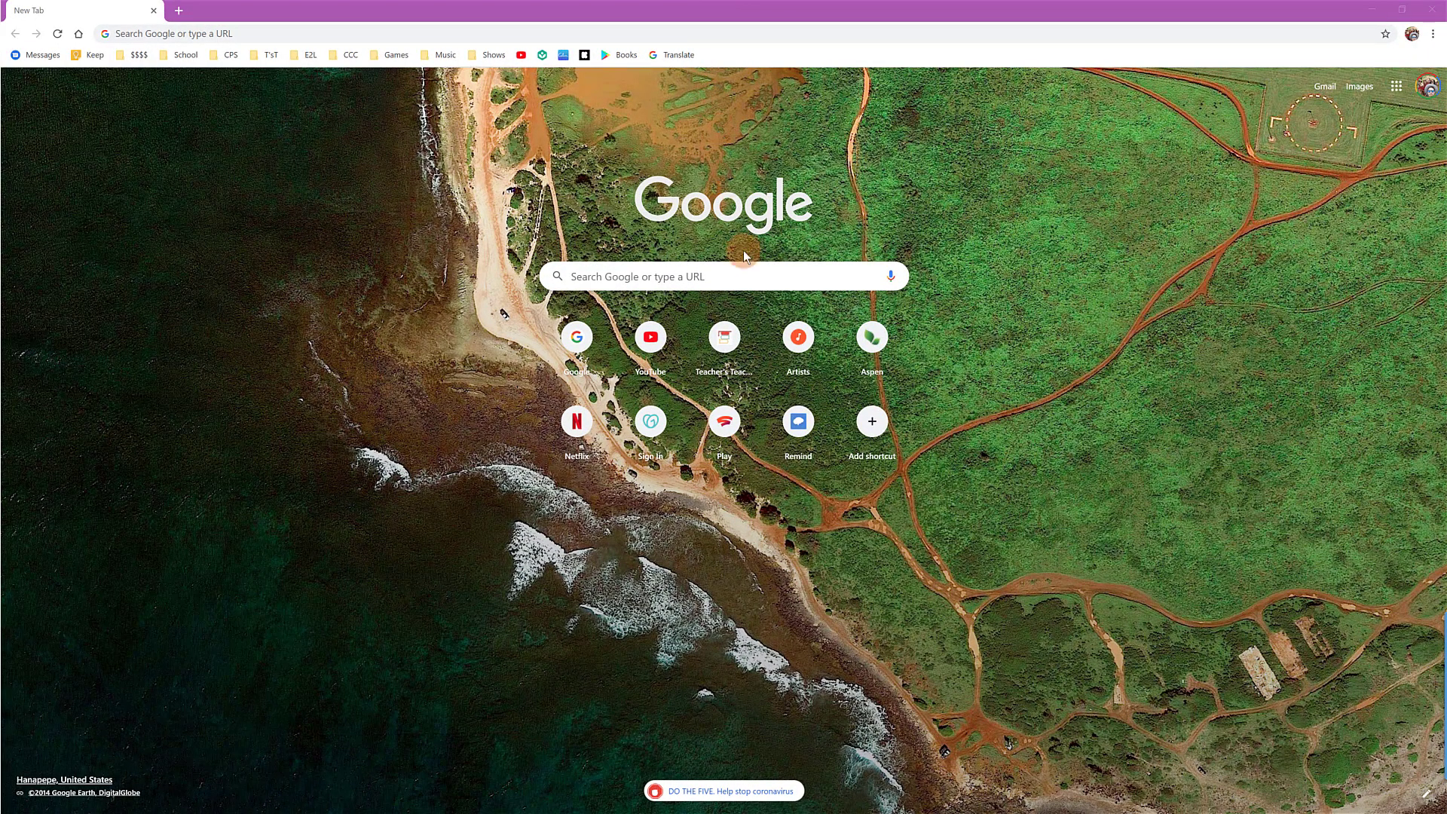
Search Google for 'chrome web store' and open the Chrome Web Store result.
left_click(740, 276)
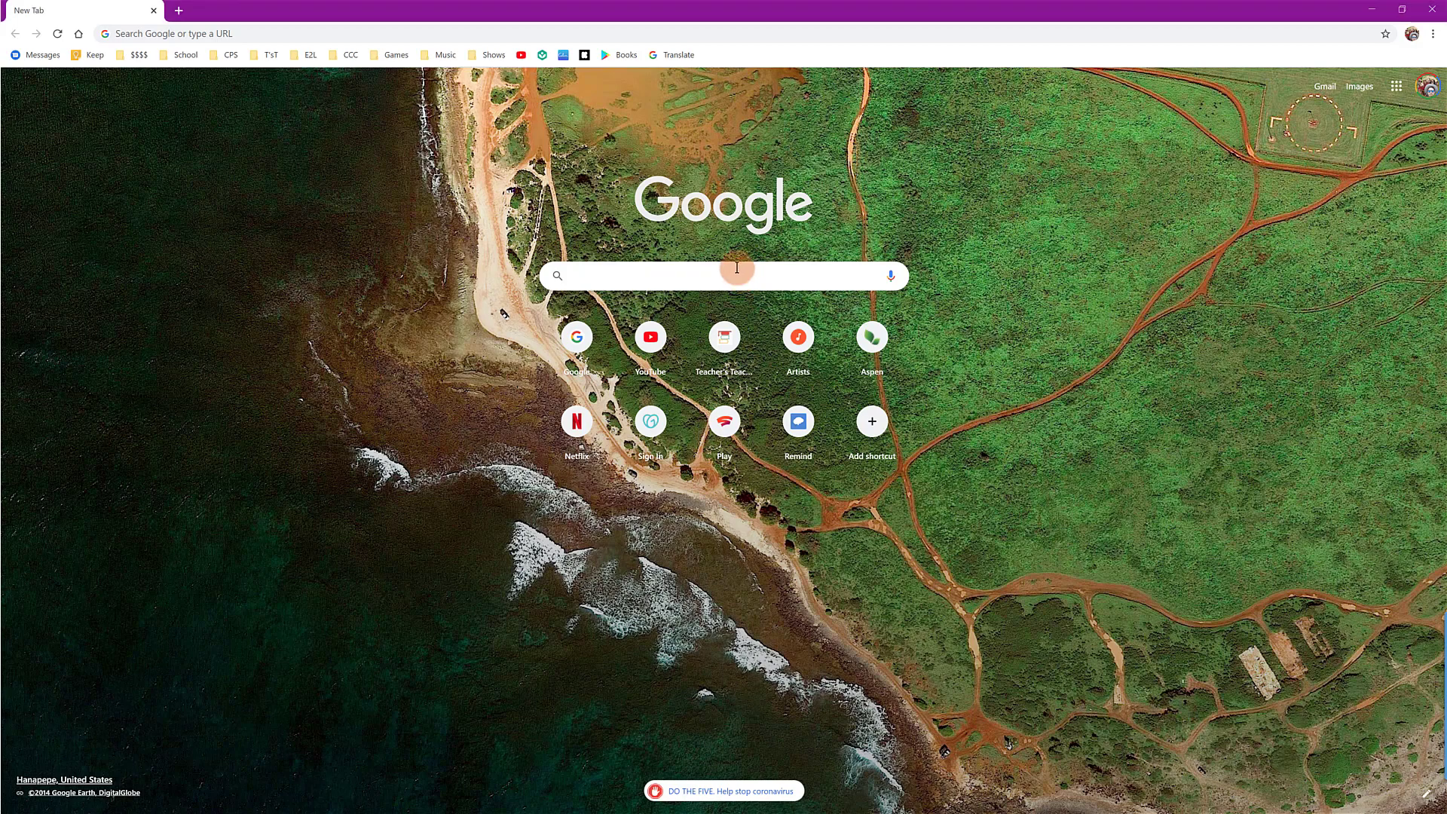
type("chrome web s")
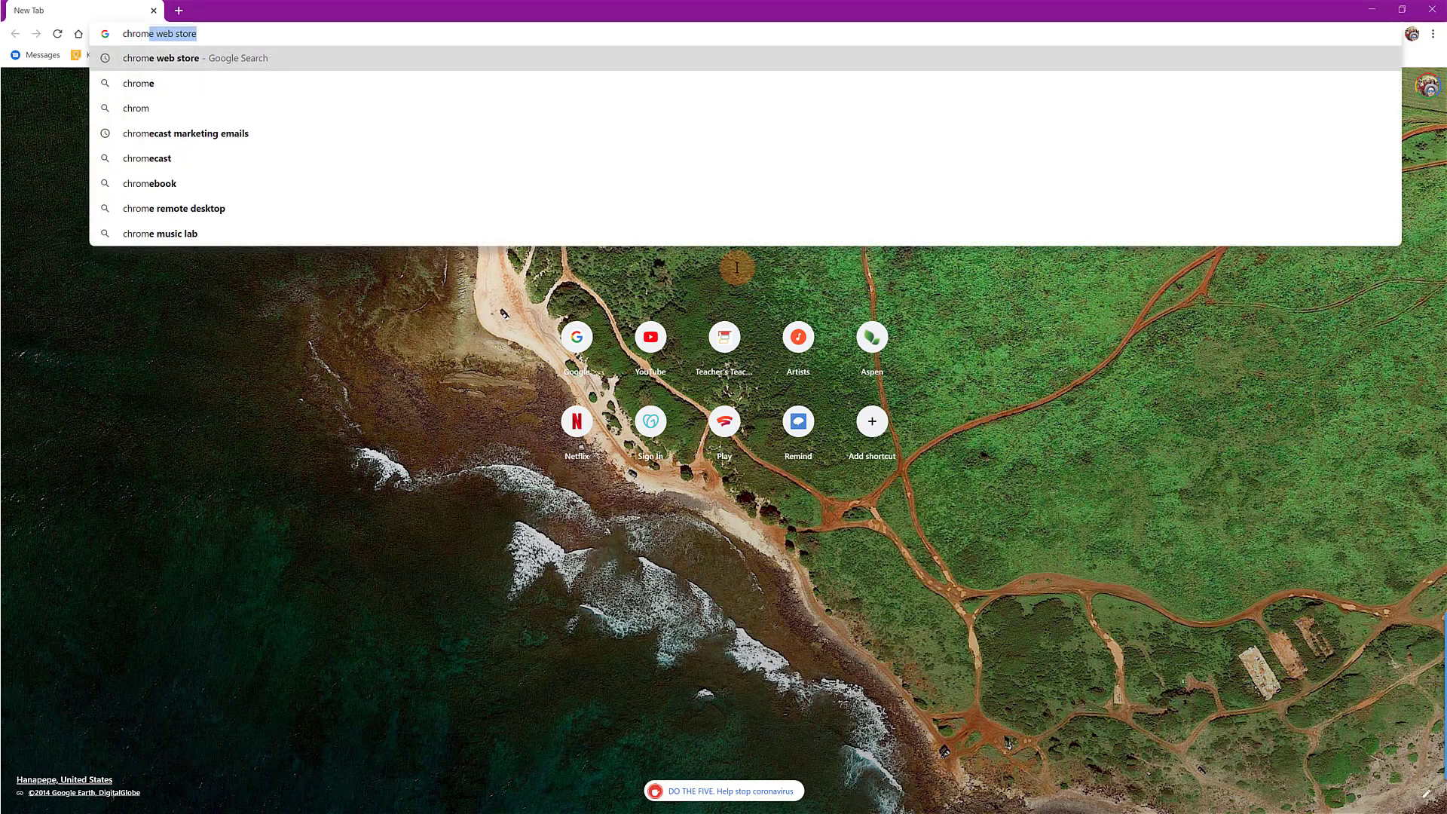
type("tore")
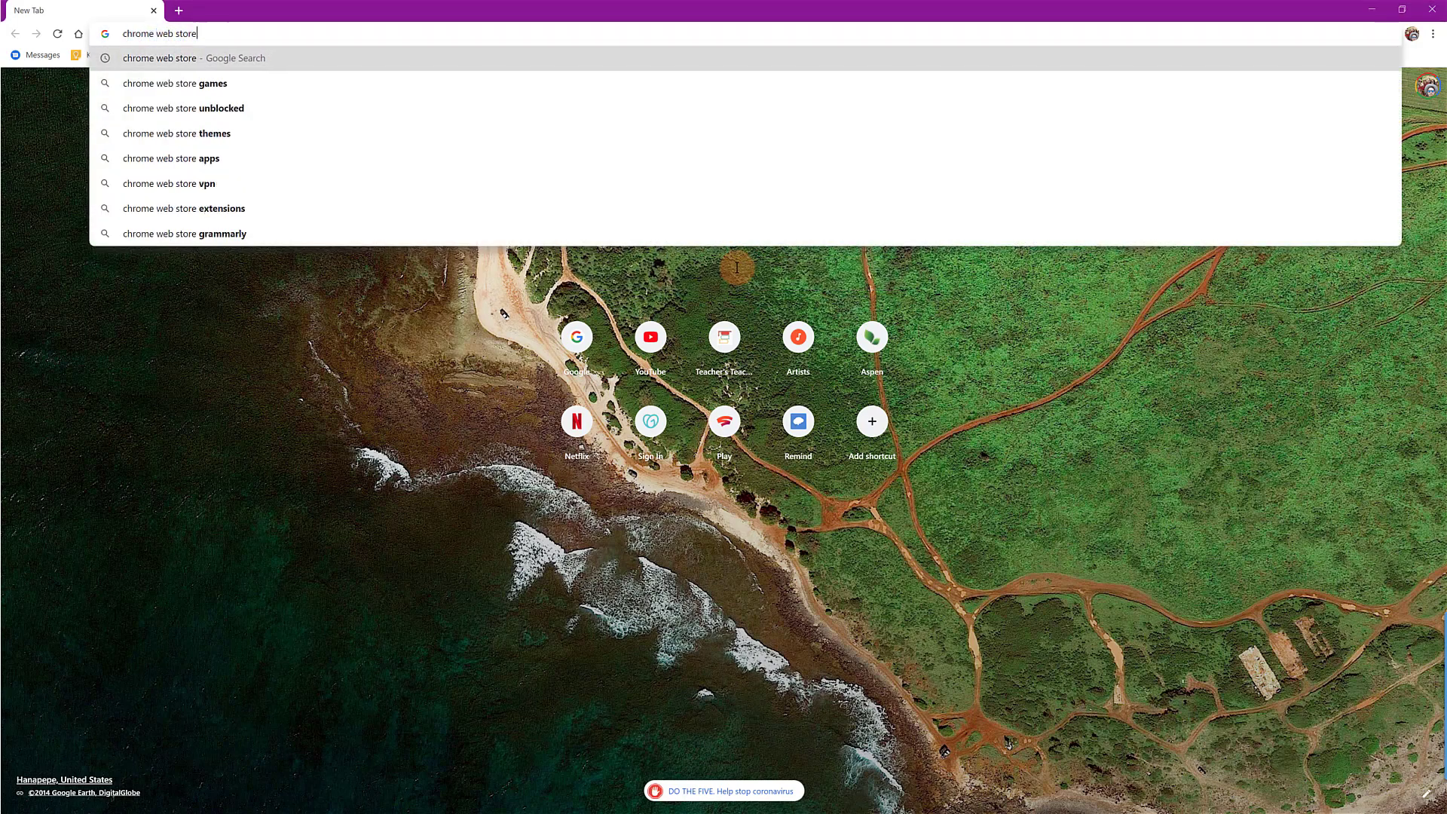
key("Return")
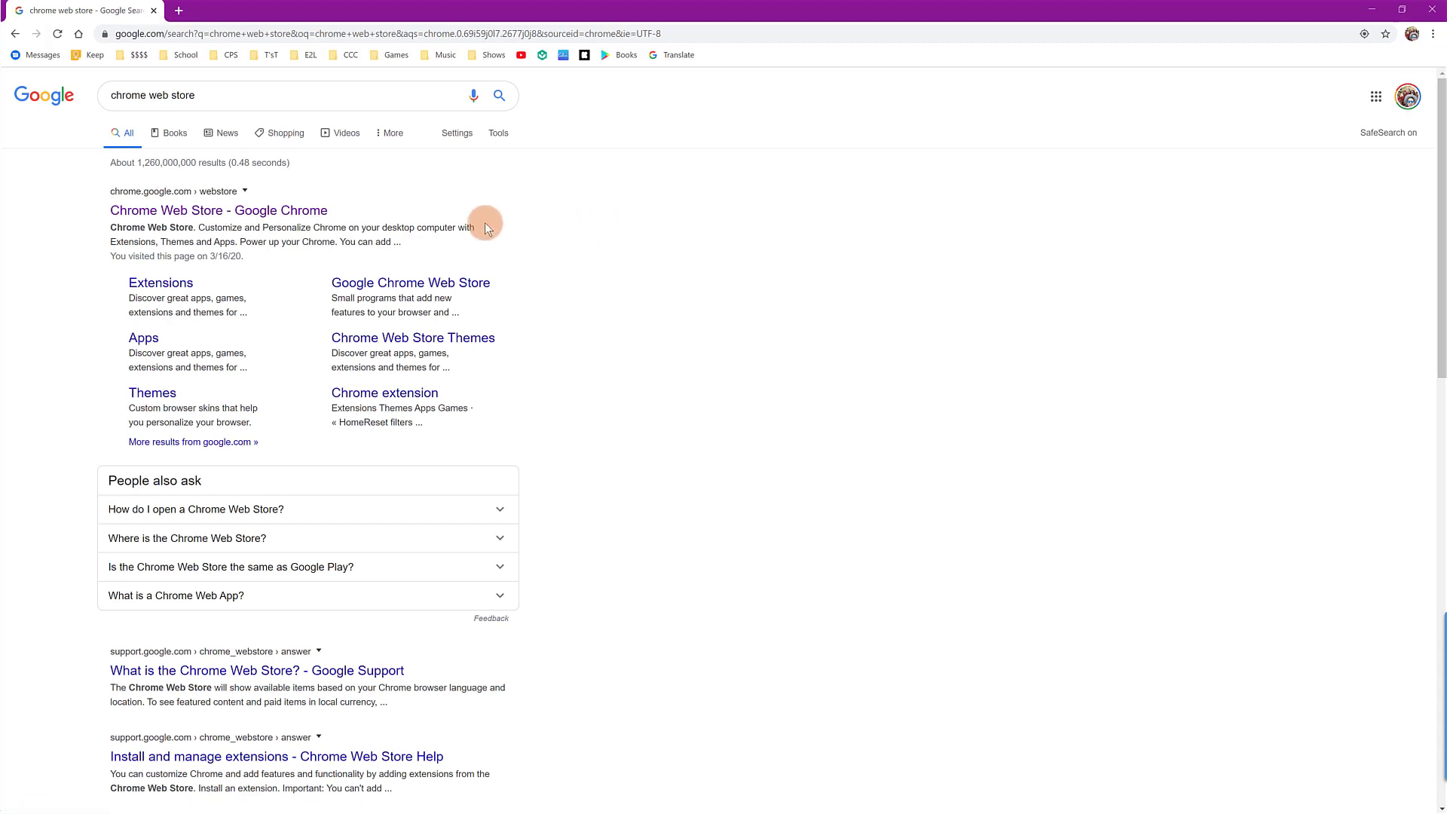
left_click(267, 215)
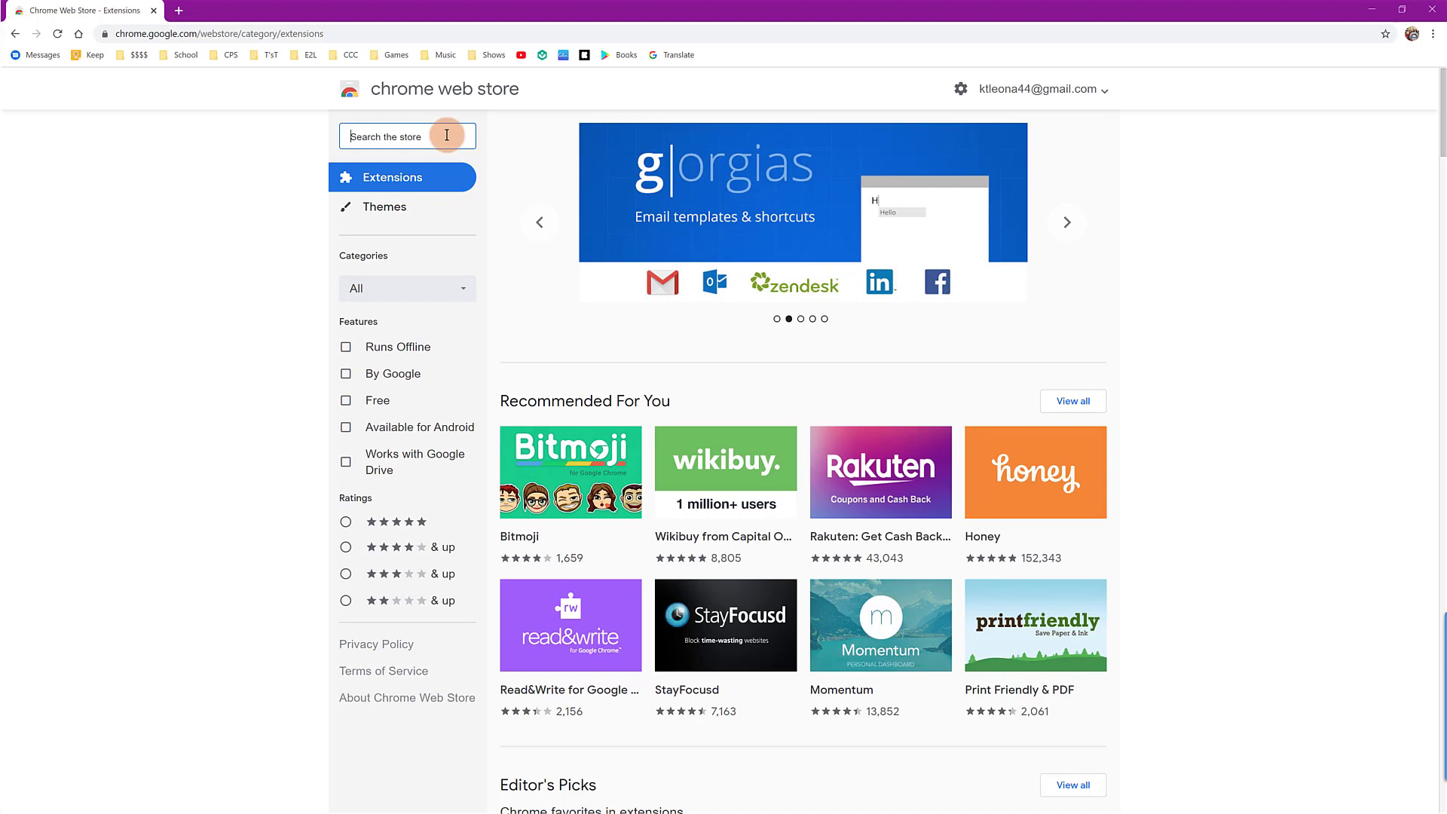
Search the store for 'screencastify' and add Screencastify - Screen Video Recorder to Chrome.
type("screenca")
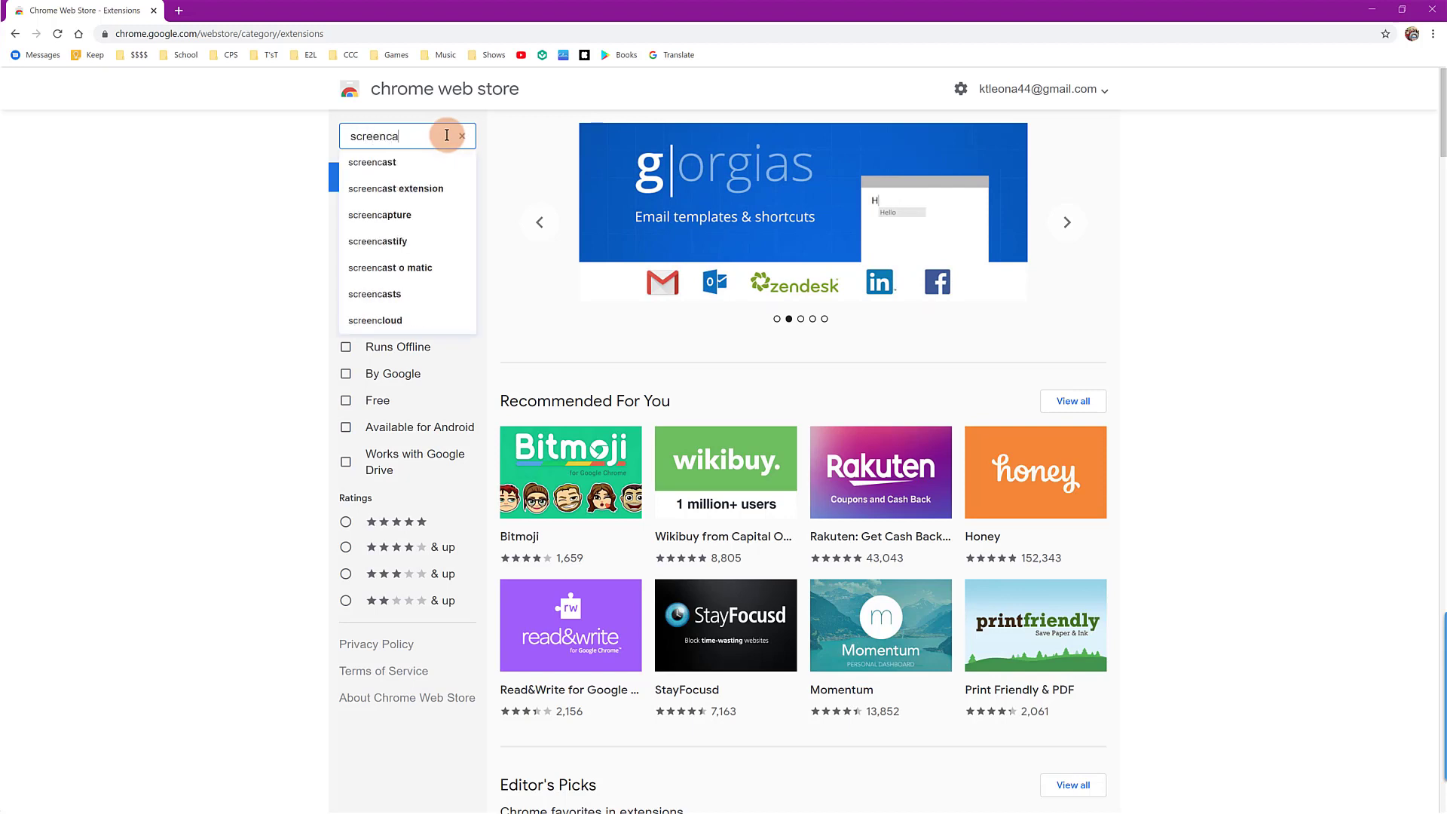
type("stify")
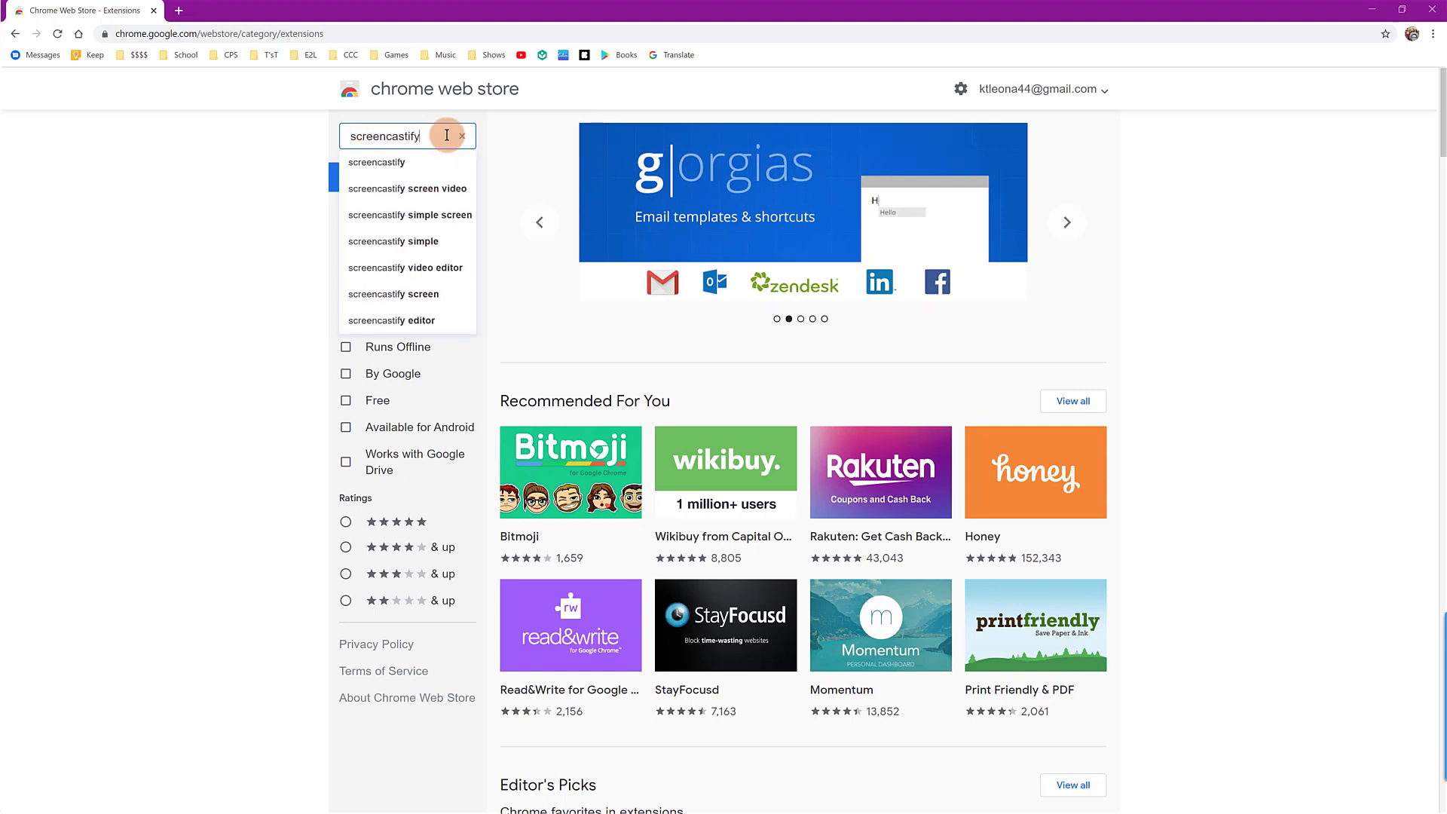
key("Return")
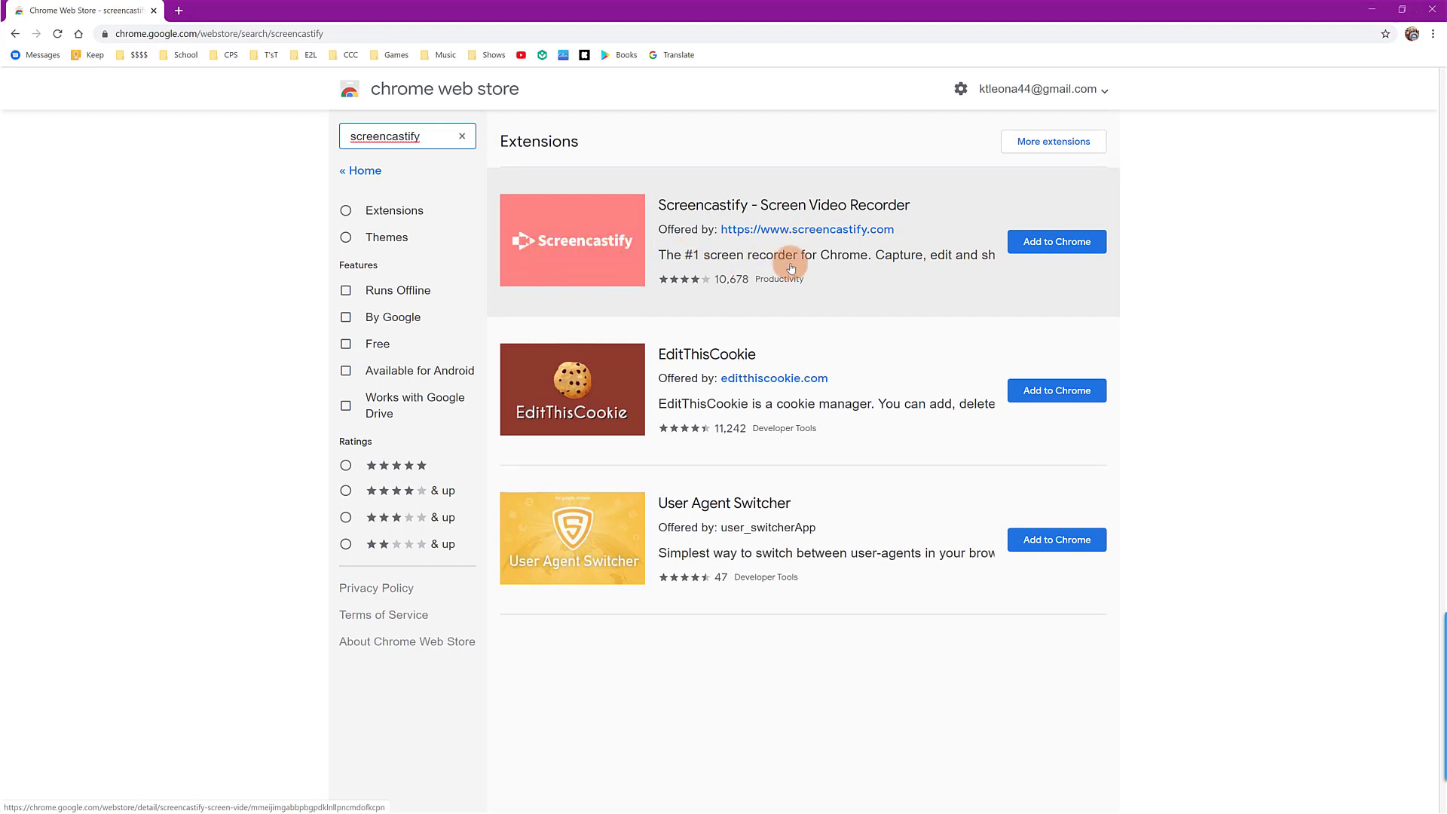
left_click(1057, 242)
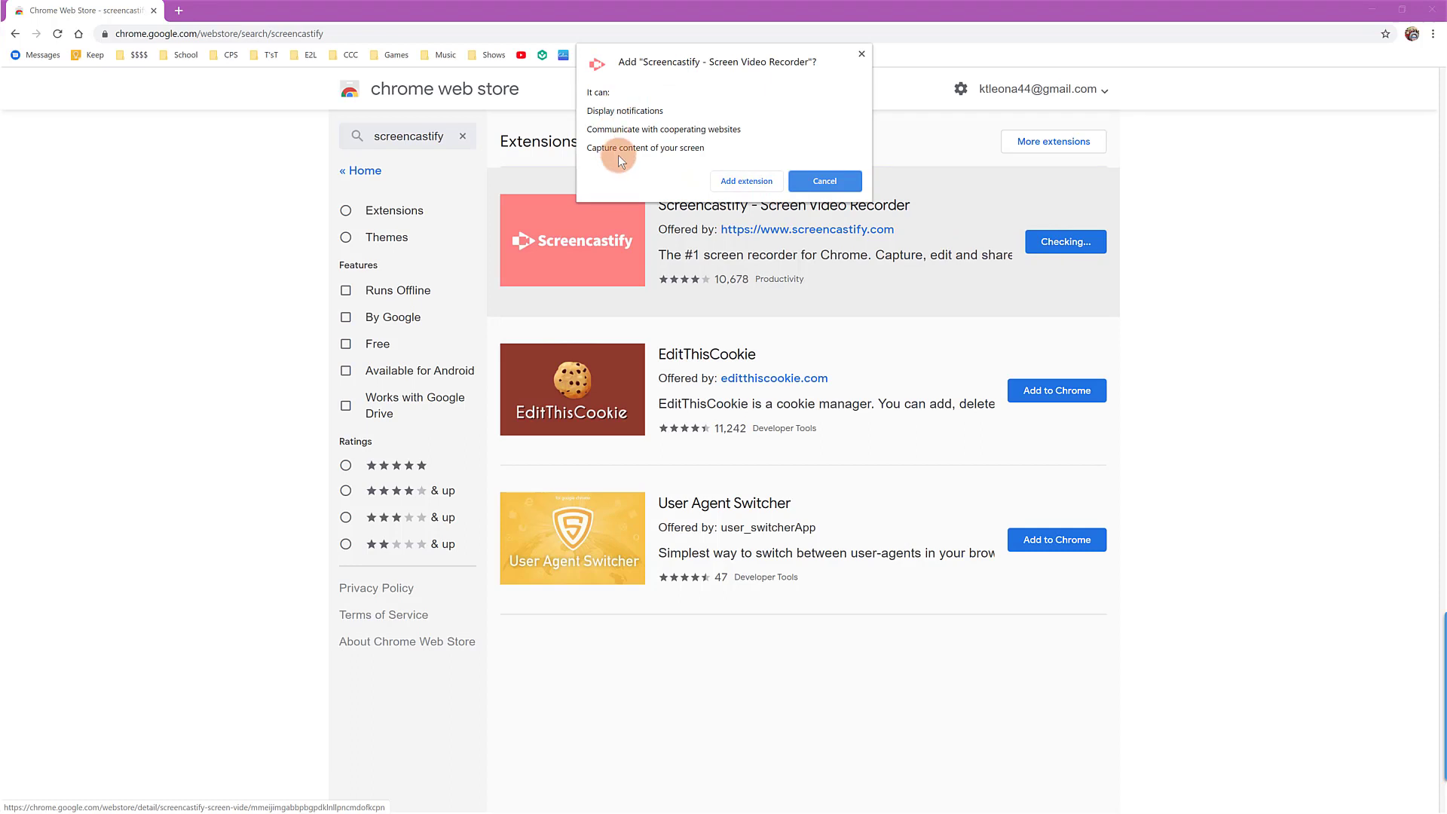
left_click(749, 188)
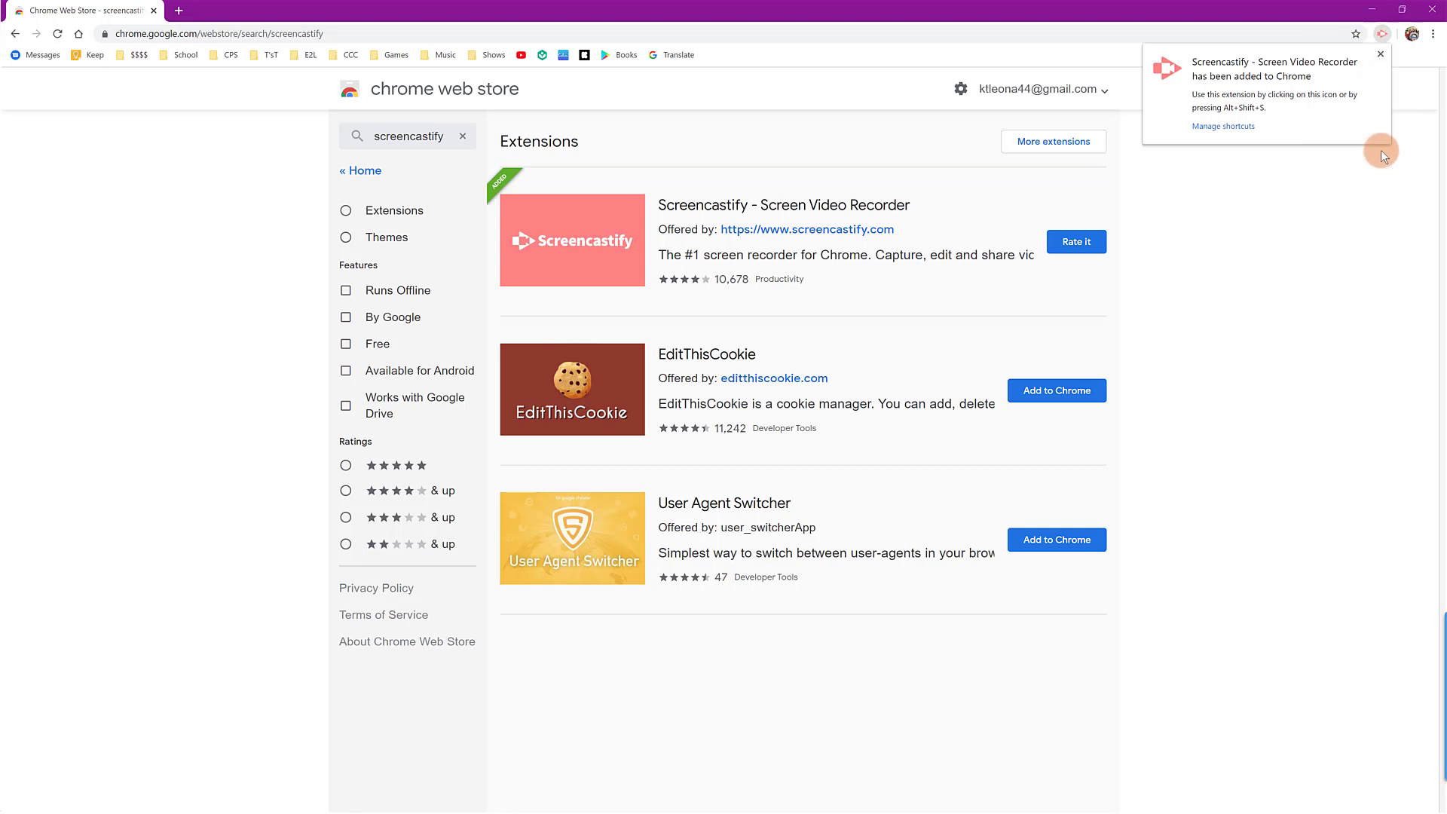
Launch Screencastify, sign in with Google, and allow camera, microphone and annotation permissions.
left_click(1381, 54)
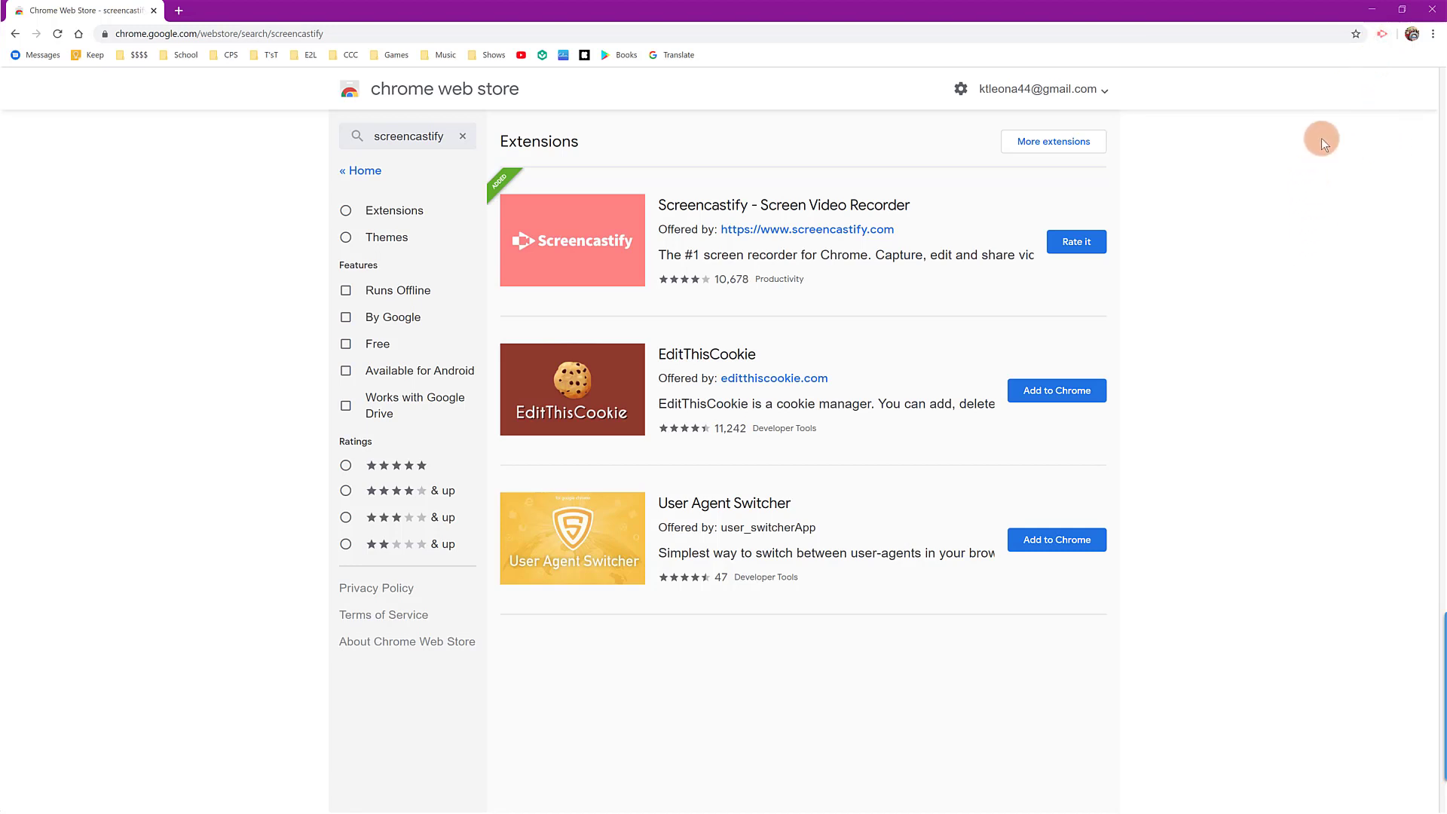
left_click(1381, 33)
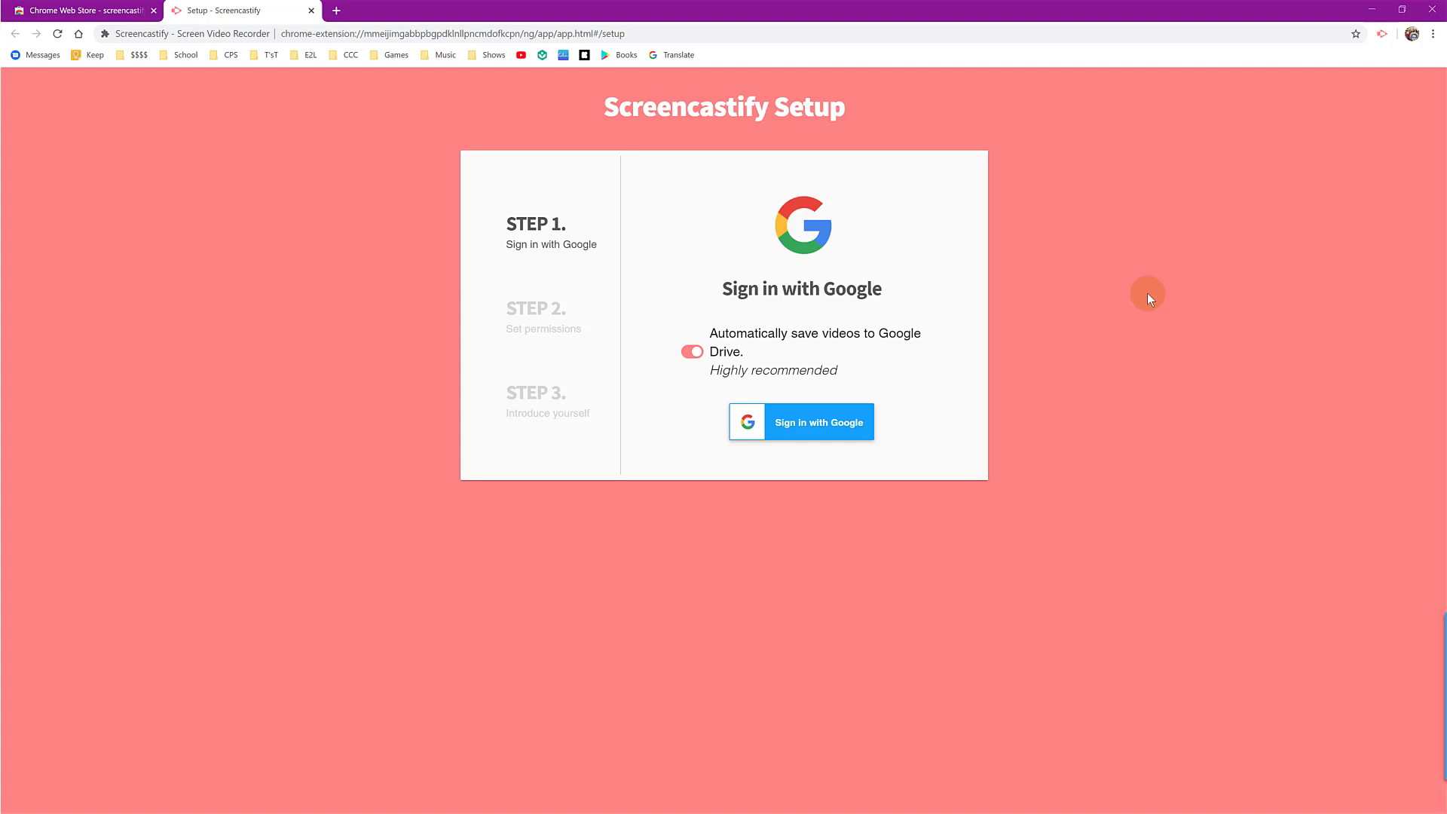
left_click(824, 428)
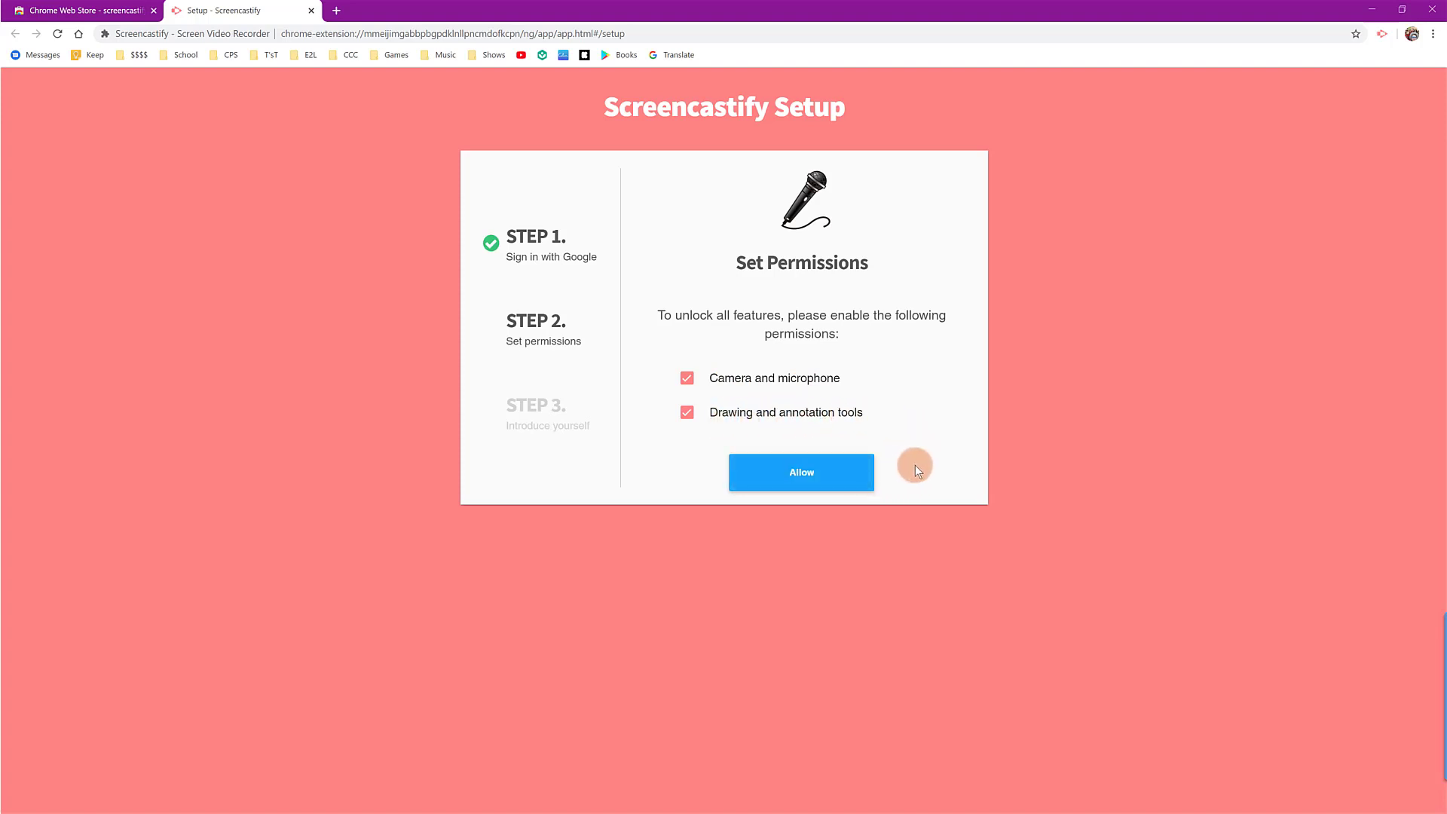
left_click(831, 471)
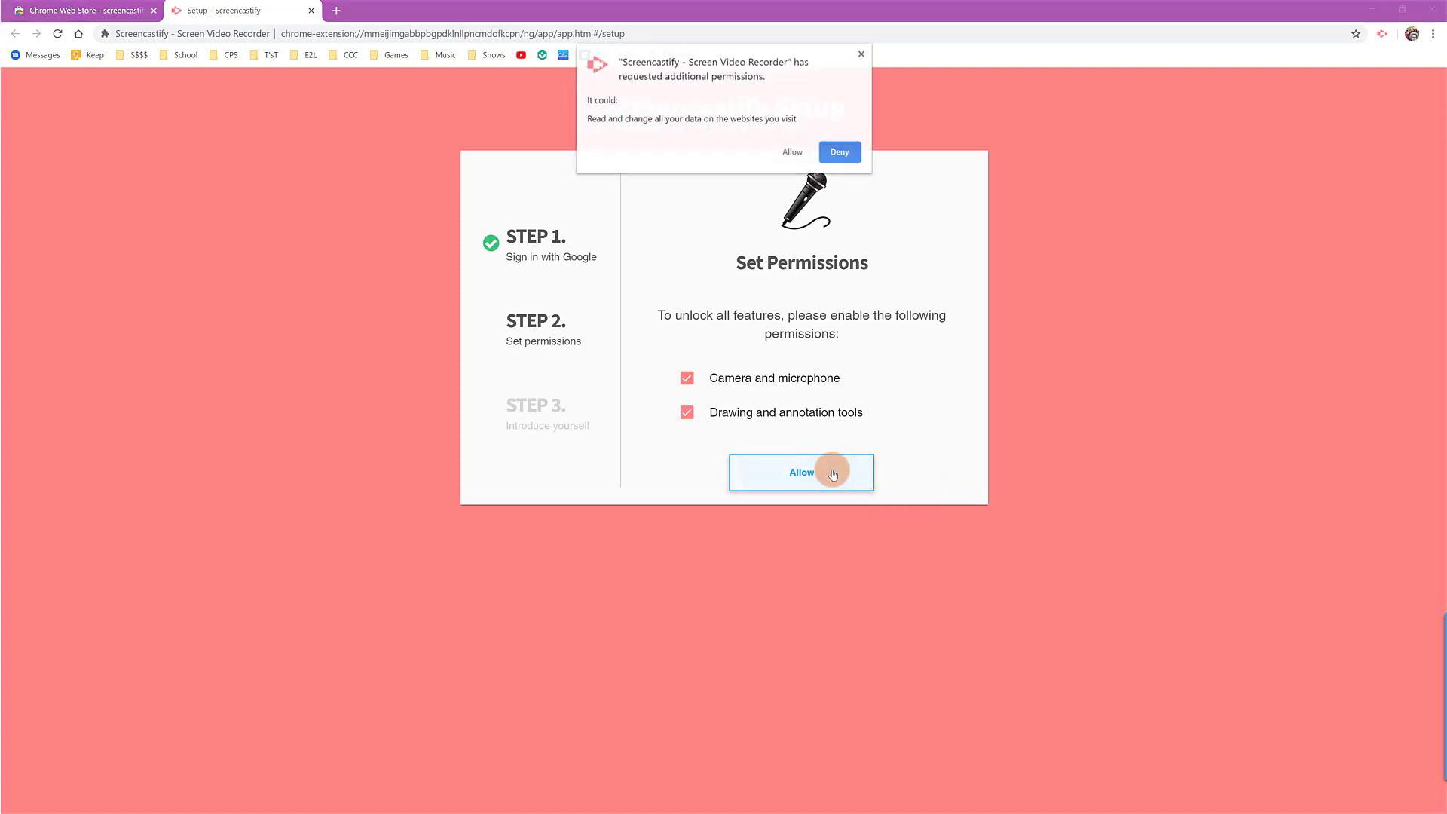
left_click(794, 154)
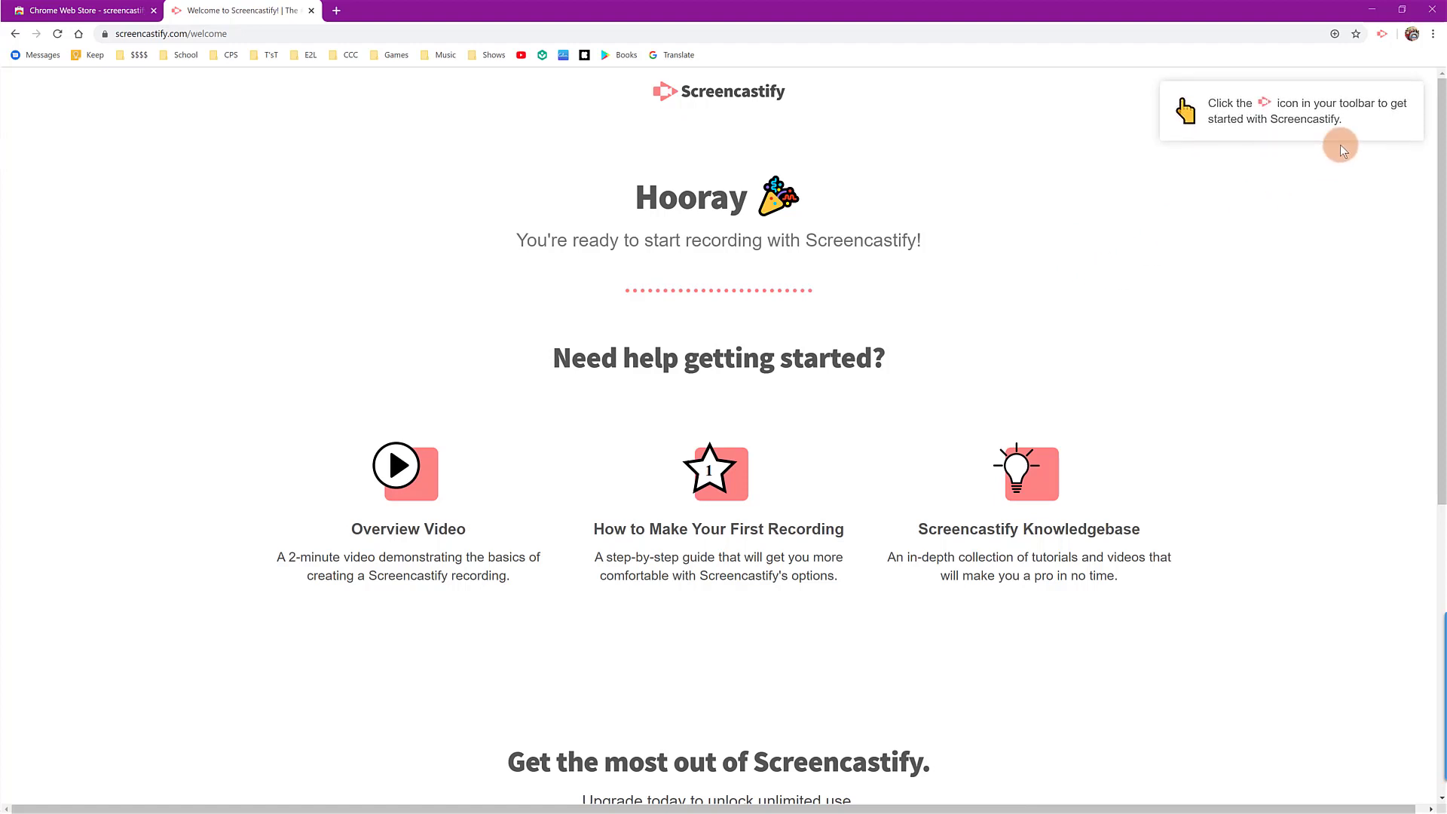
Set Screencastify to record the whole desktop rather than only the browser tab.
left_click(1384, 35)
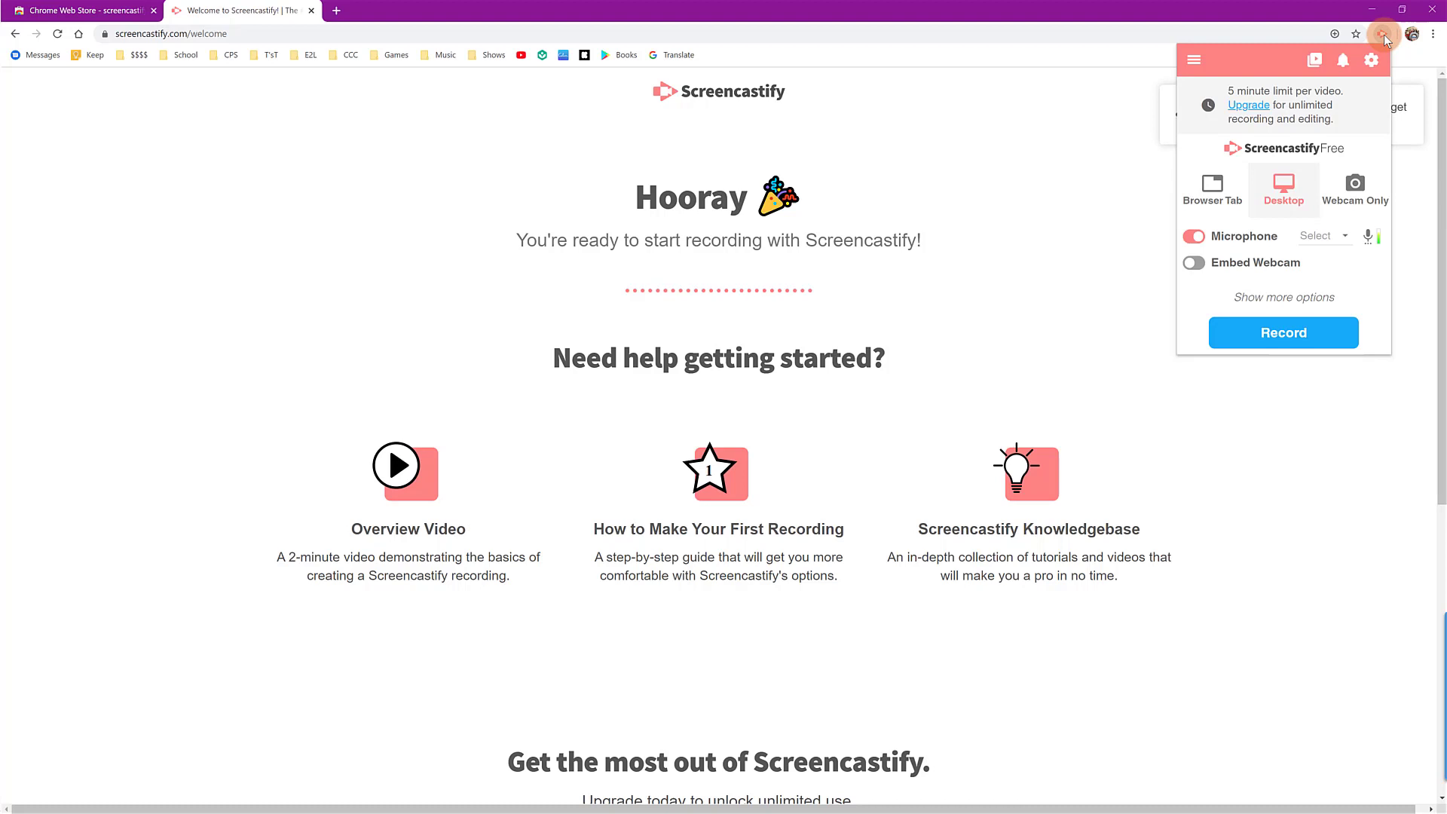
left_click(1213, 202)
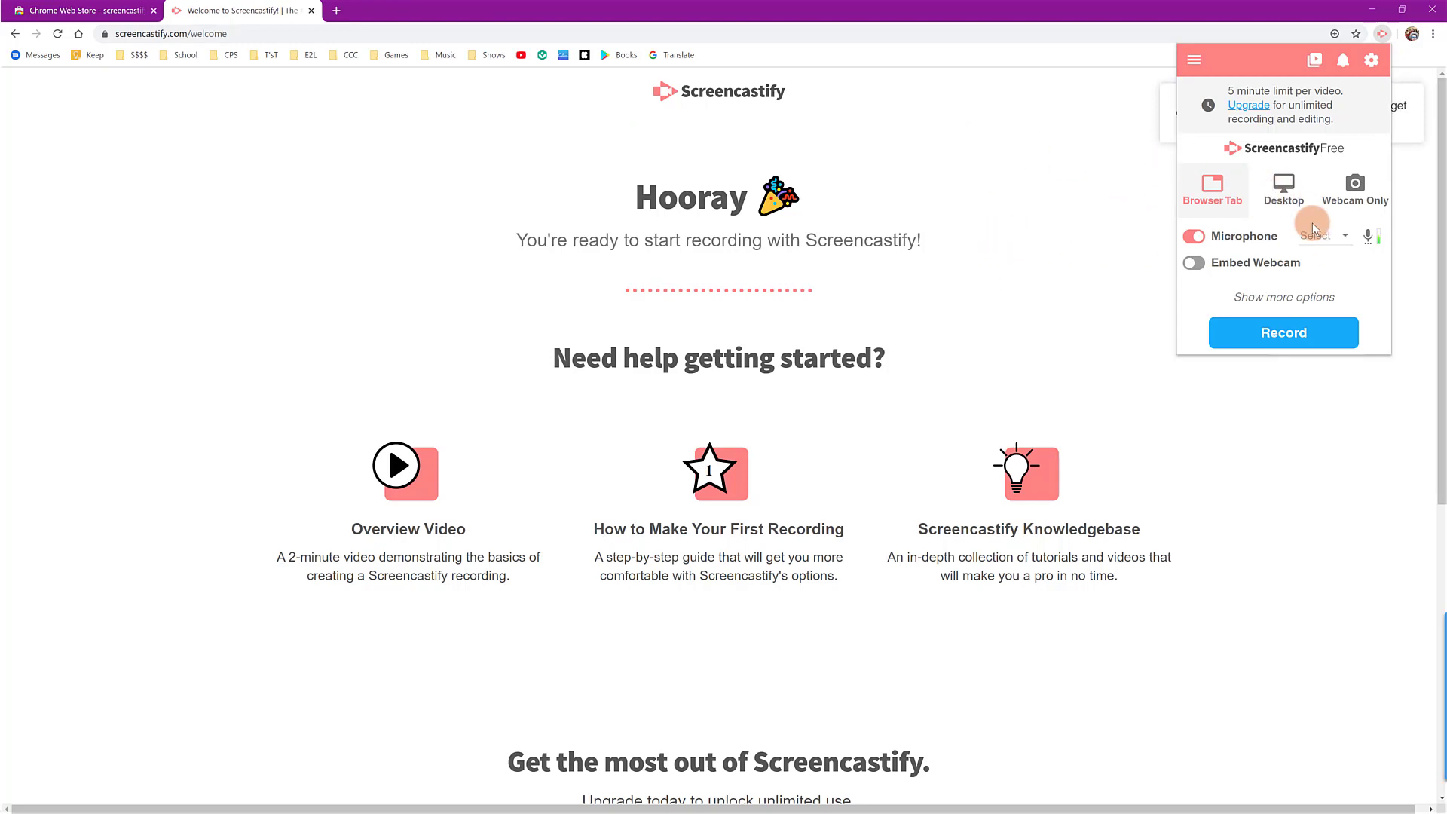
left_click(1290, 201)
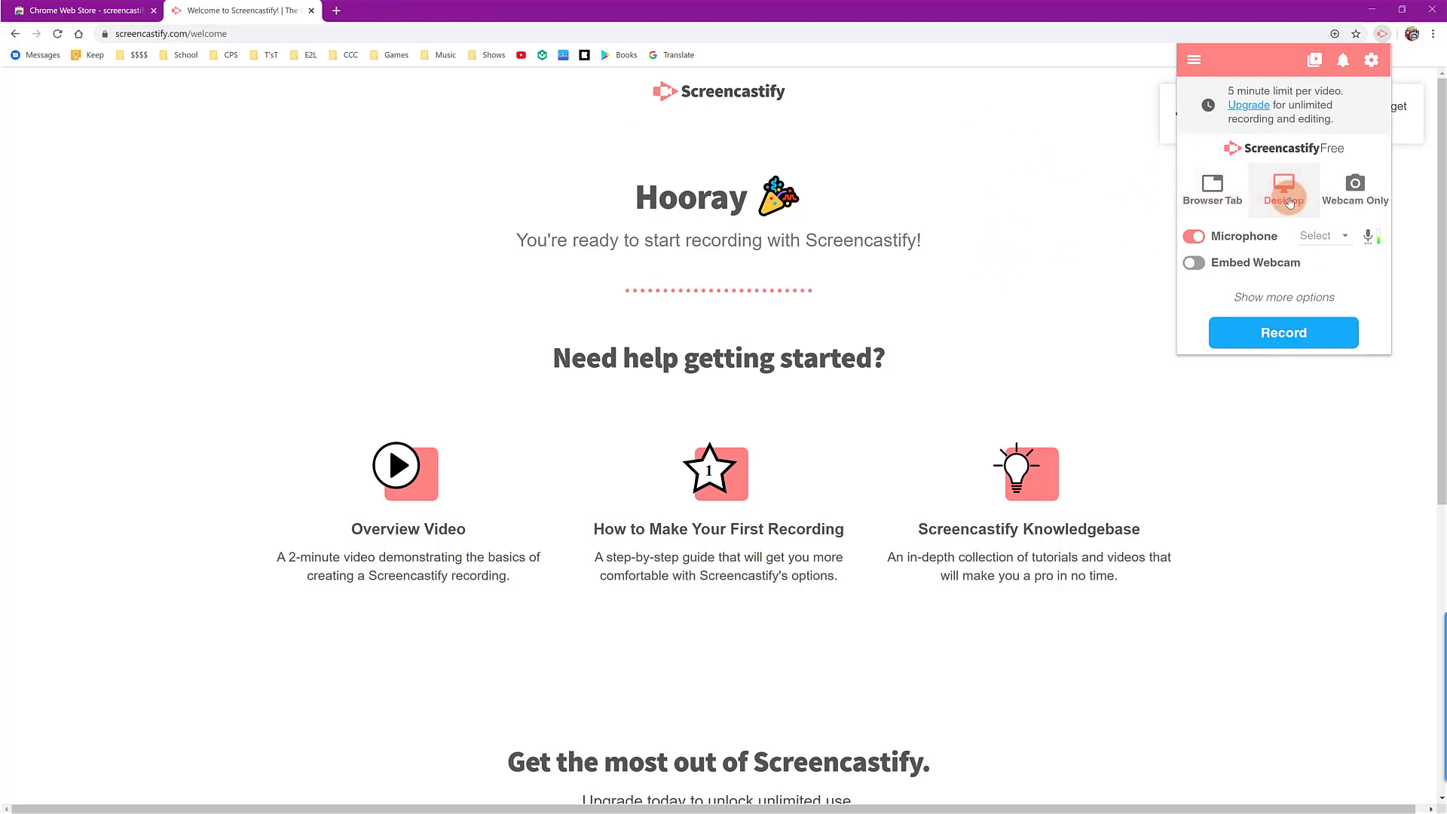
left_click_drag(1269, 11, 927, 6)
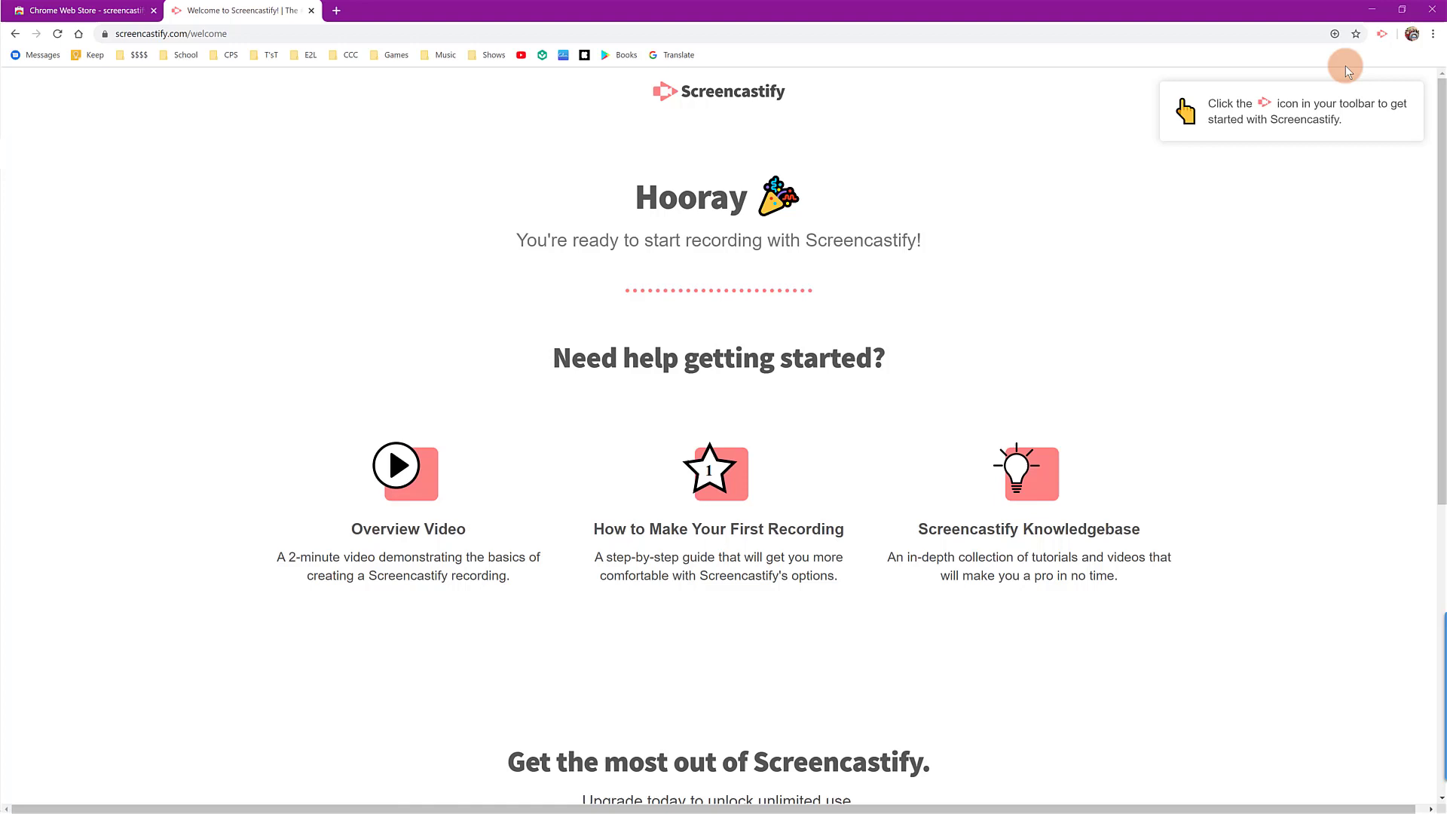
Use the Default microphone, embed the c922 Pro Stream Webcam, and start recording.
left_click(1384, 35)
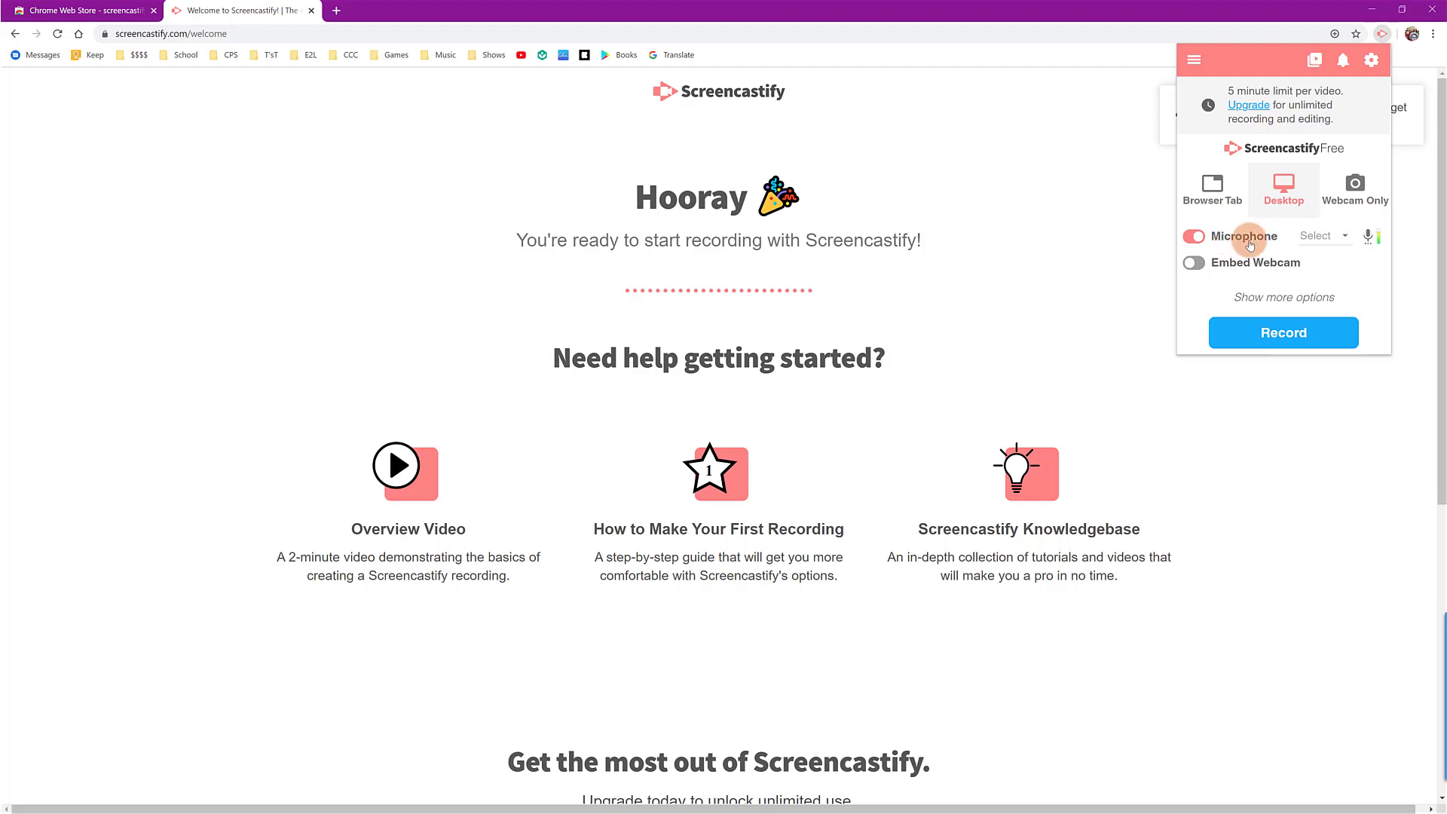
left_click(1198, 237)
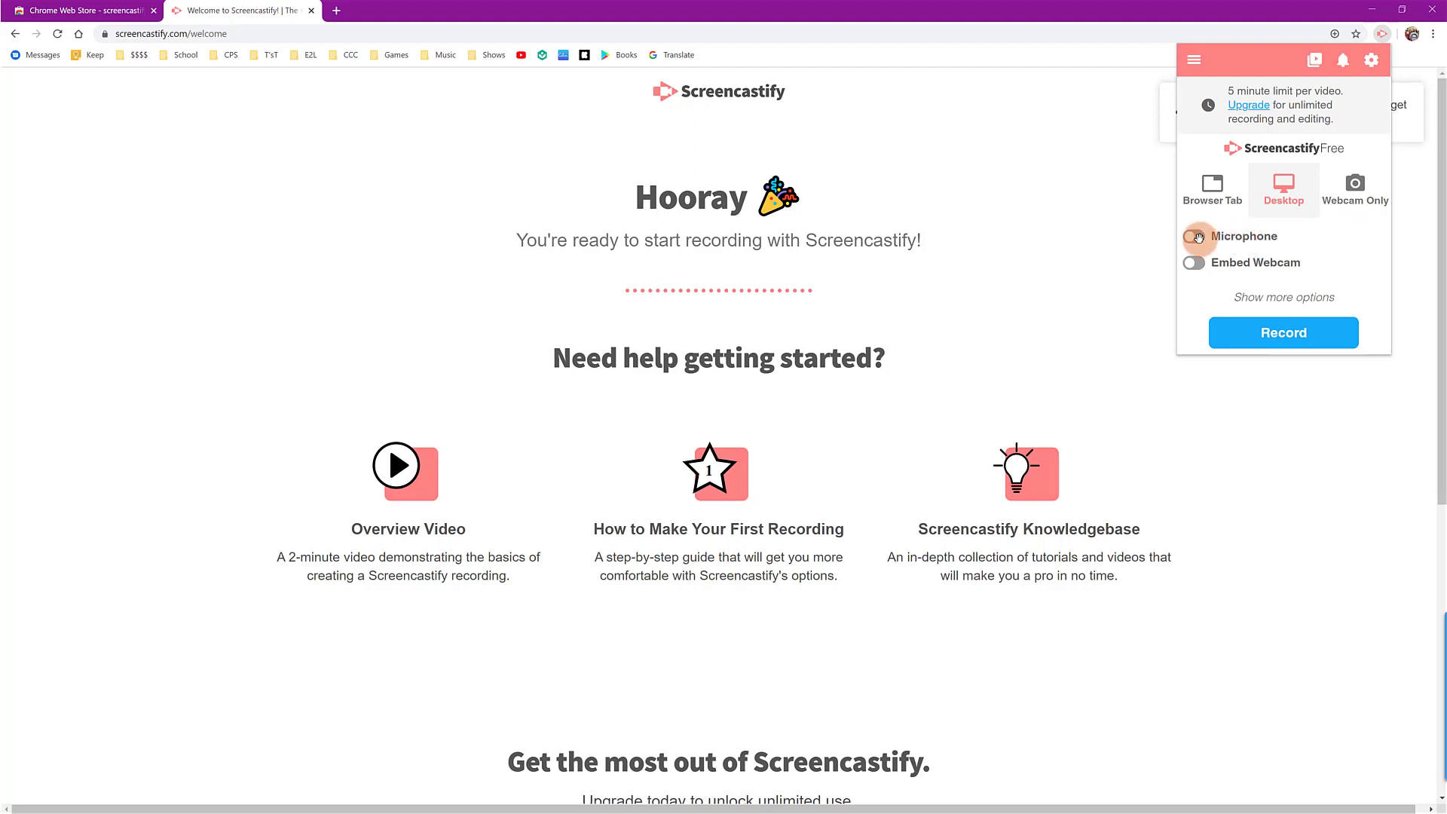
left_click(1197, 238)
left_click(1346, 236)
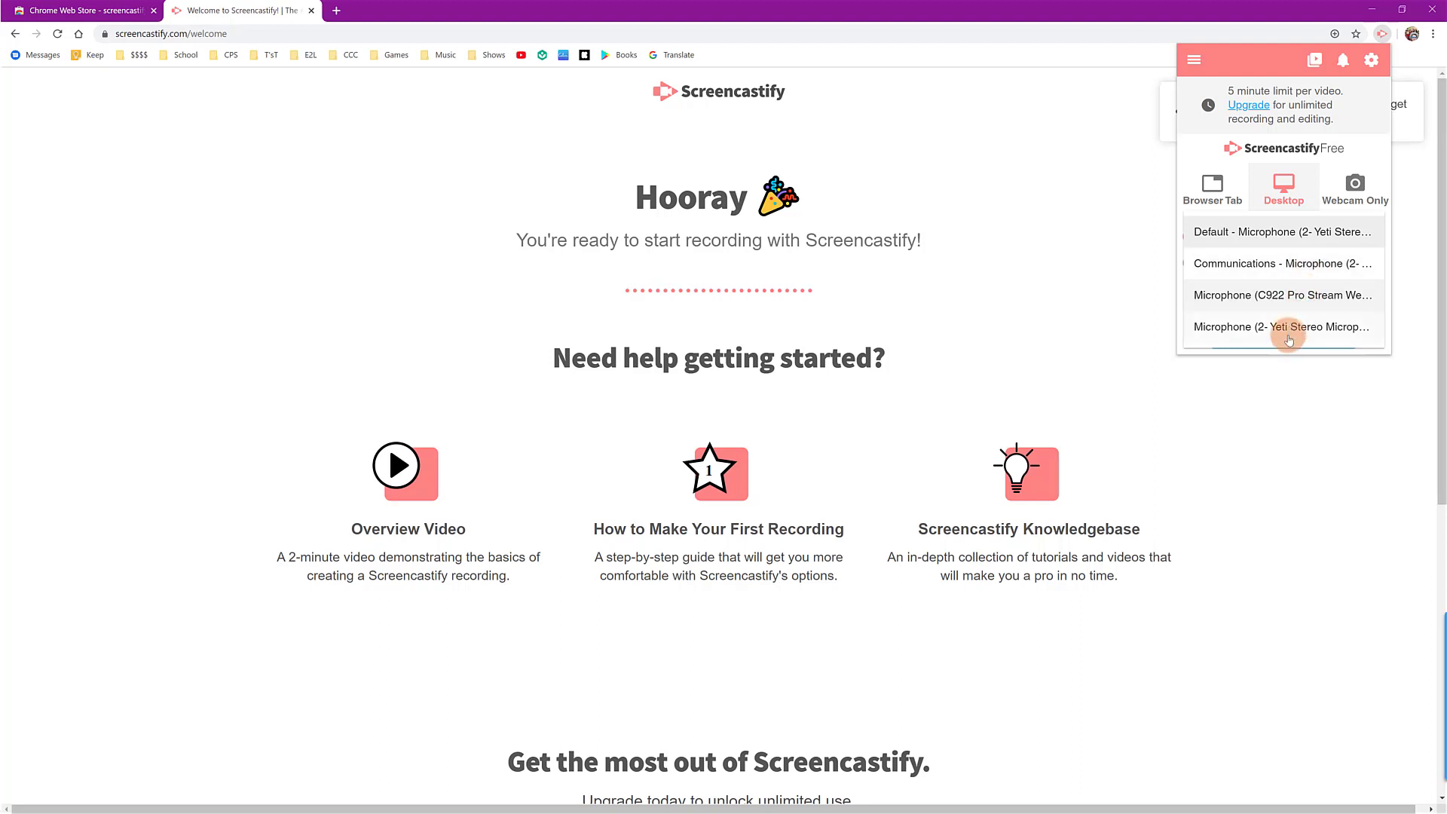
left_click(1290, 231)
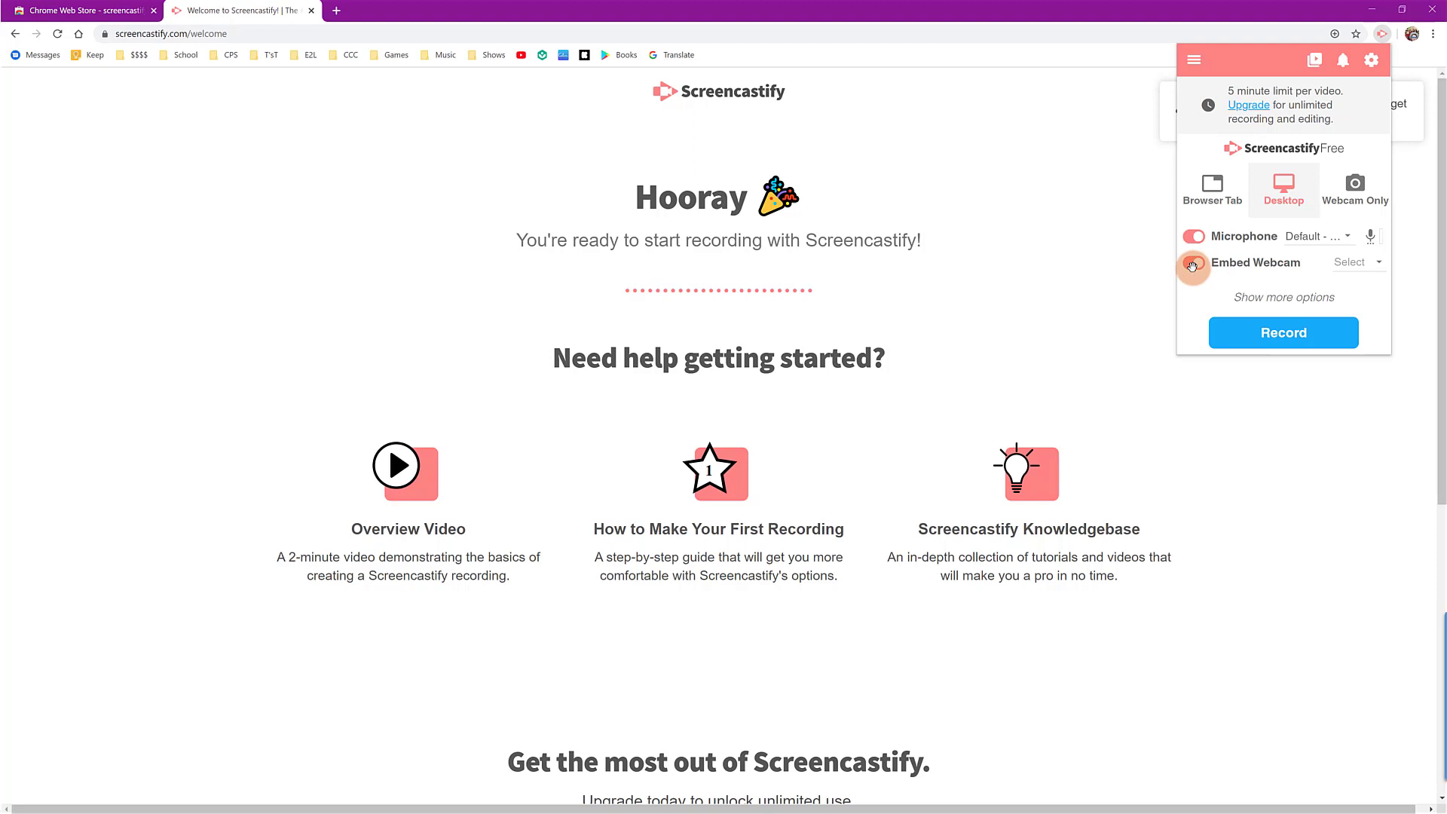
left_click(1352, 262)
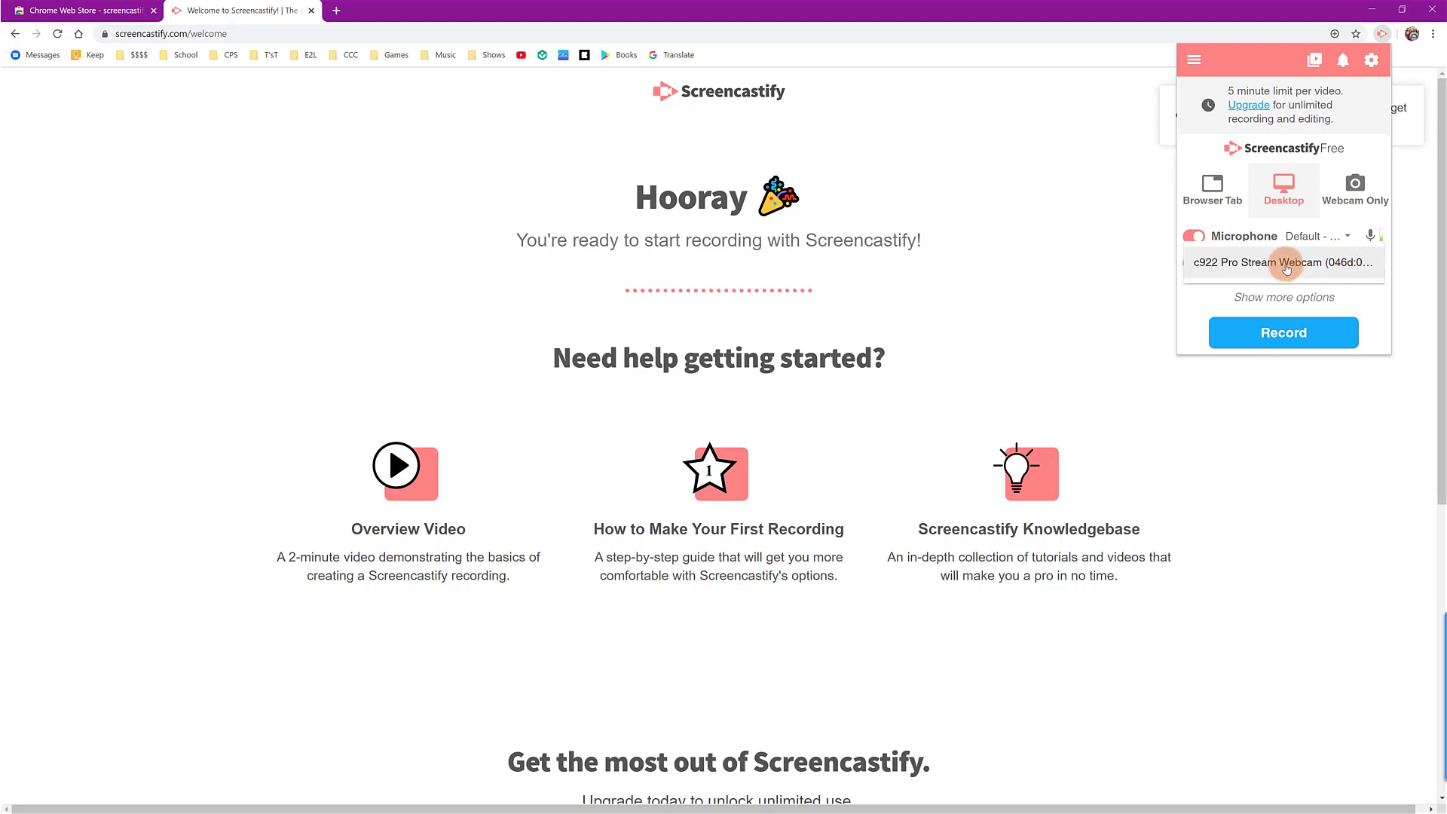
left_click(1287, 264)
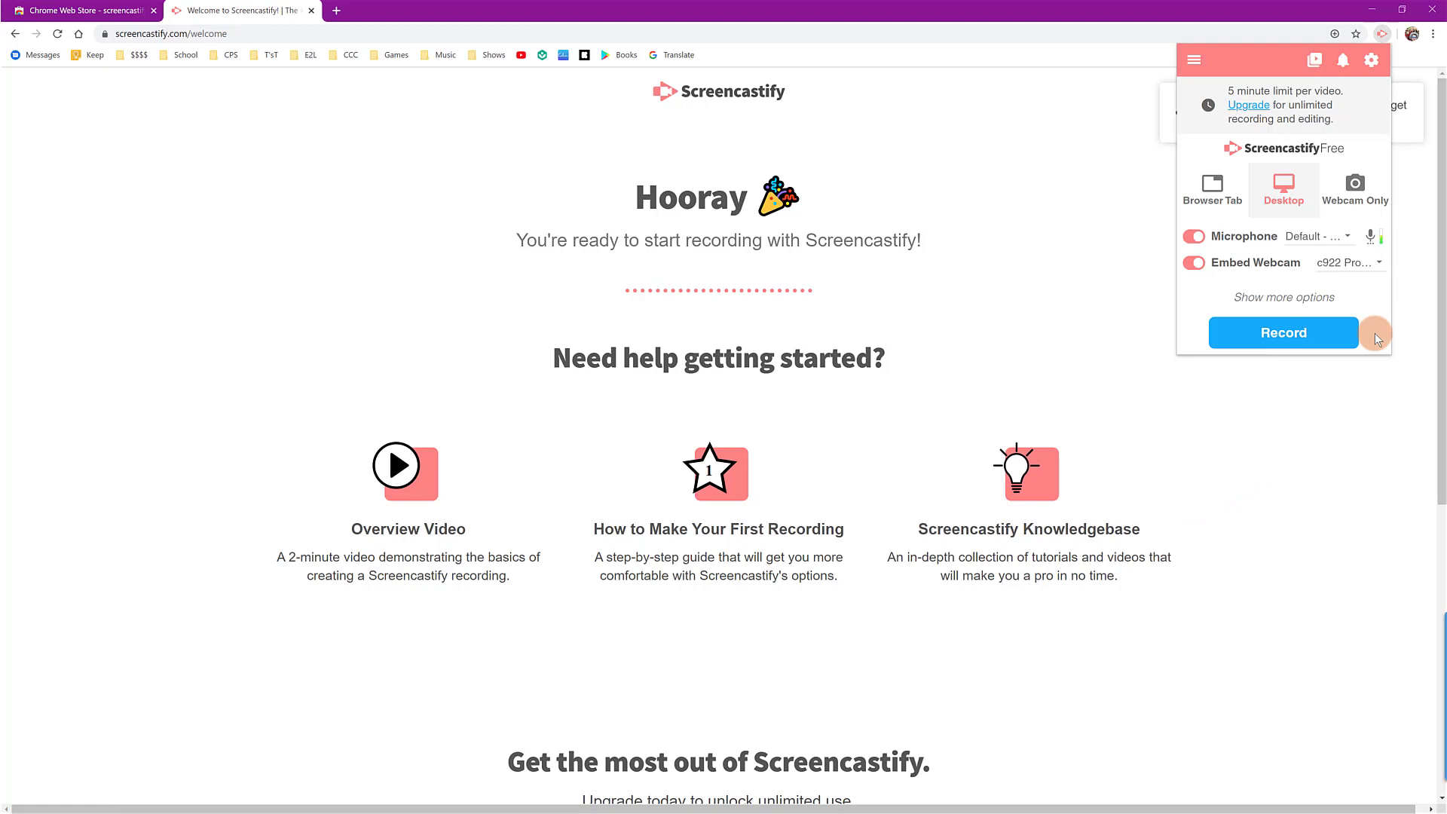
left_click(1324, 330)
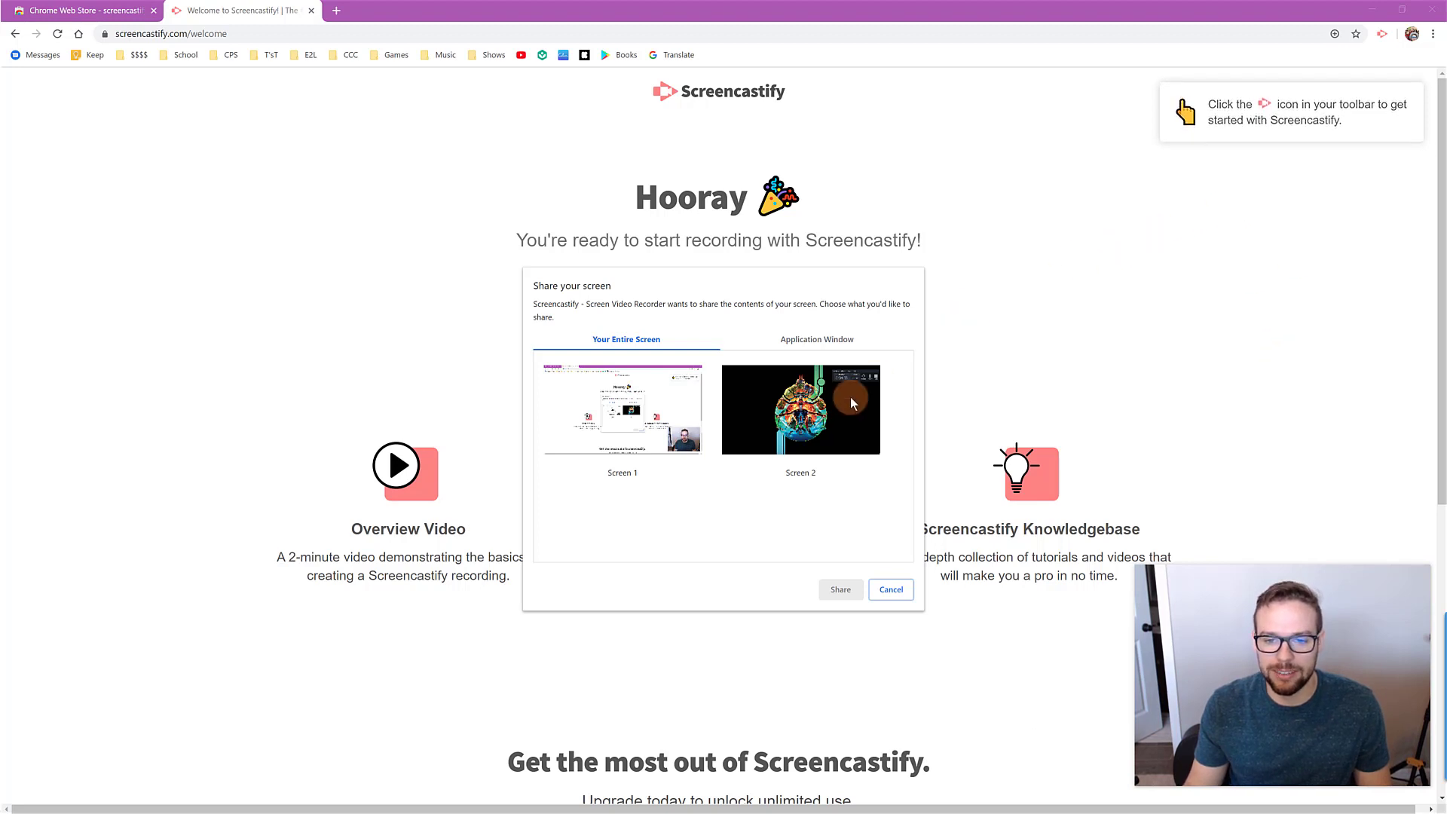
Share the entire Screen 1 to begin the desktop recording.
left_click(624, 405)
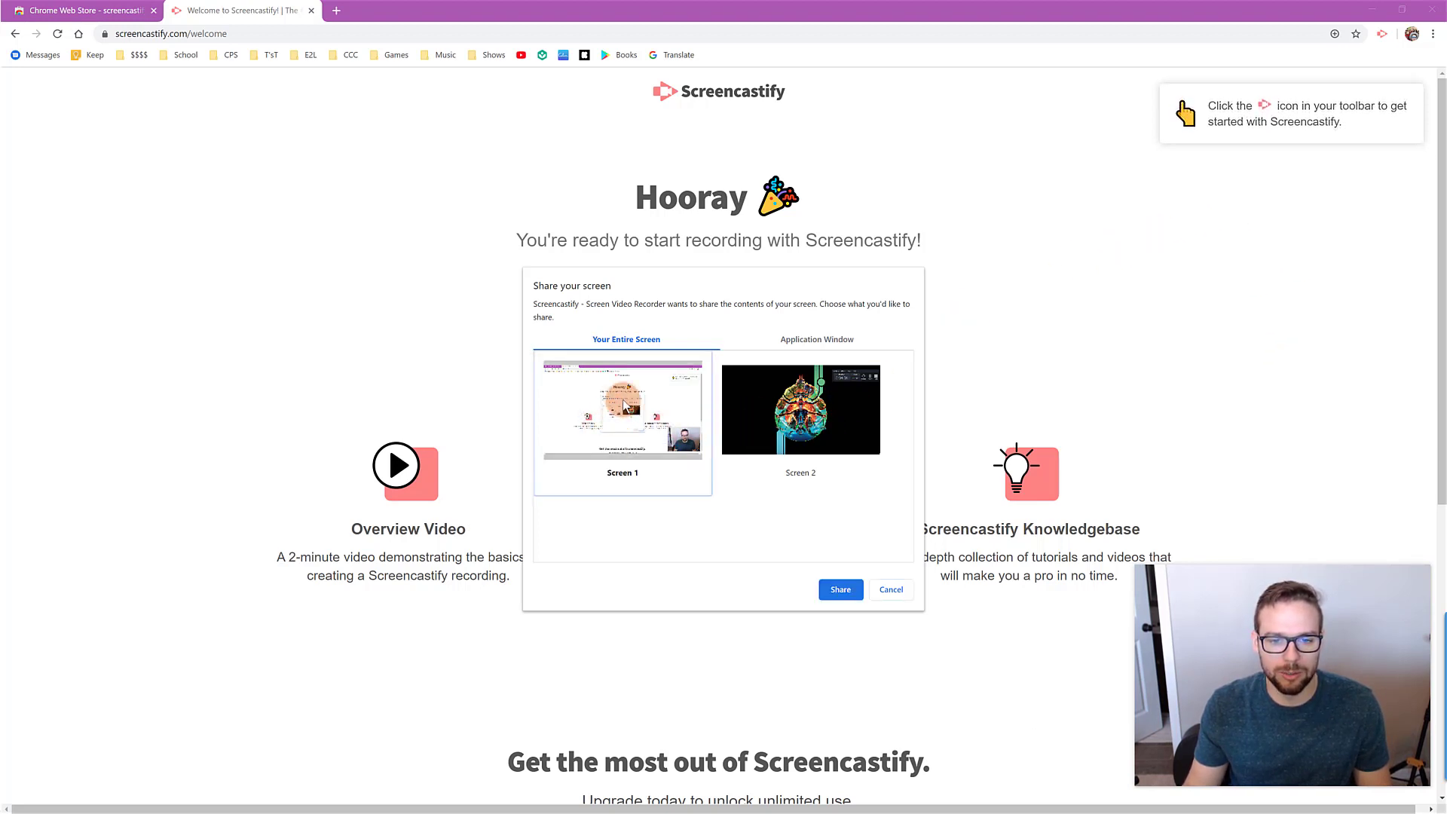
left_click(841, 590)
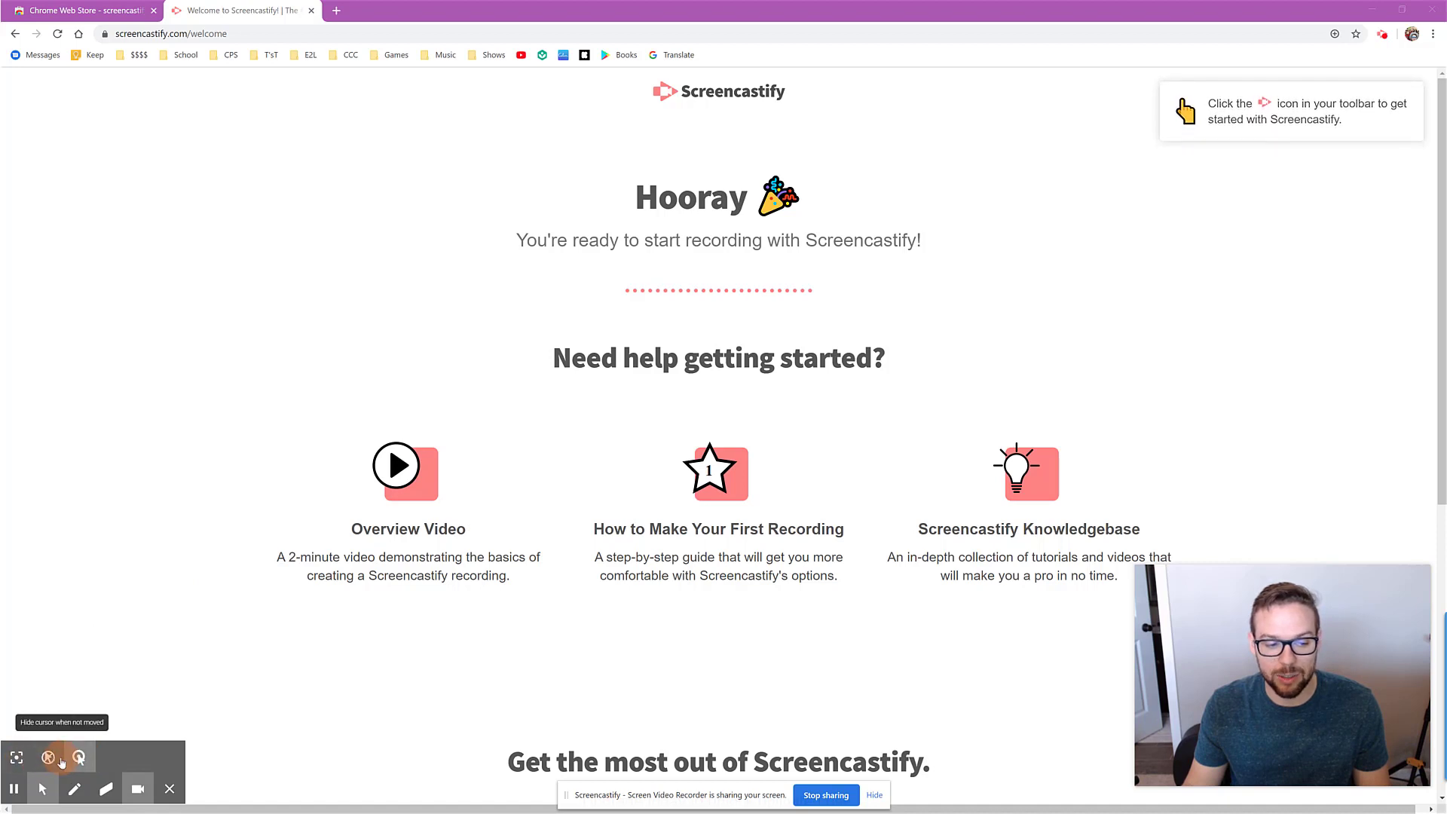
left_click(148, 305)
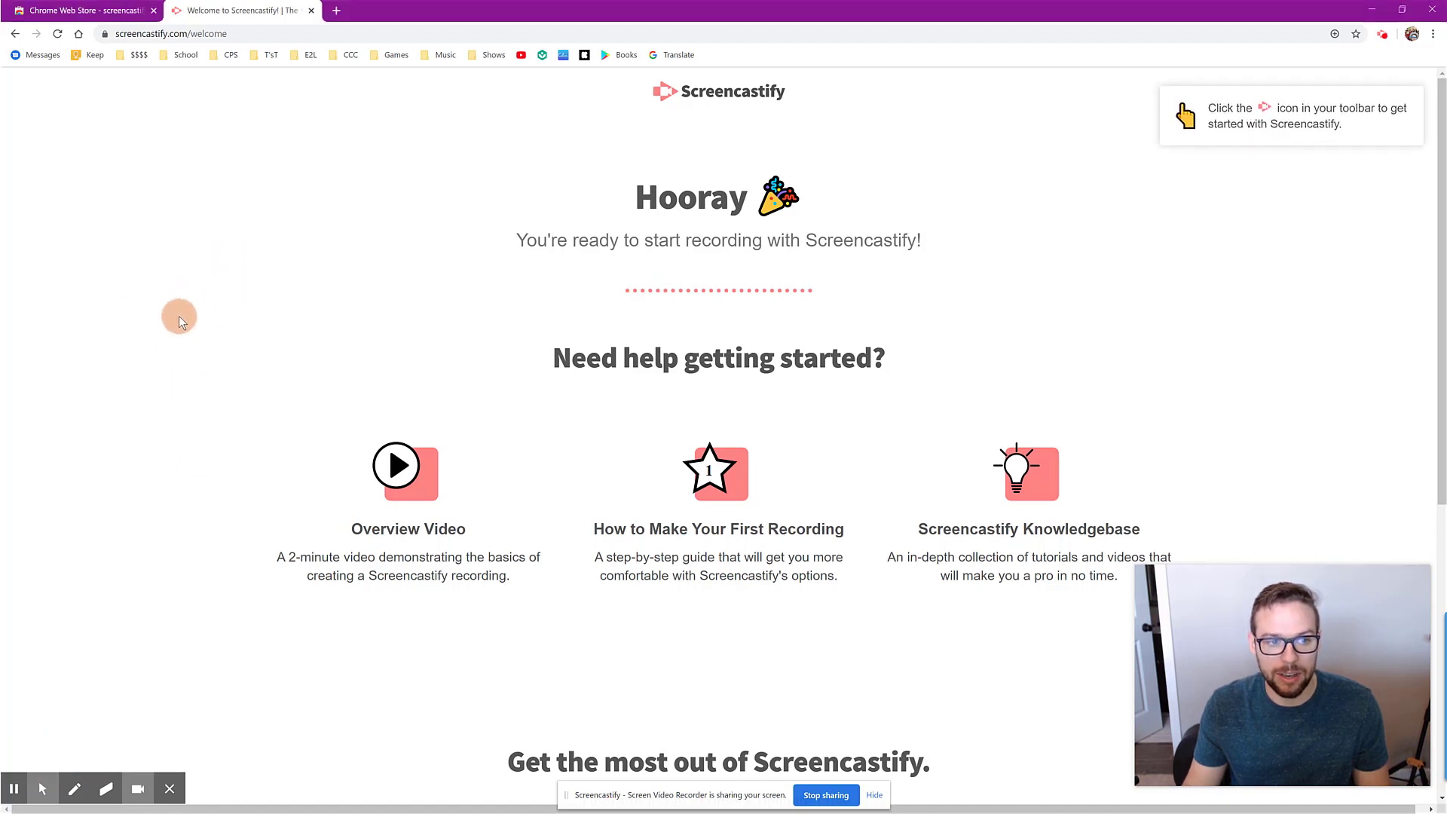
left_click(212, 246)
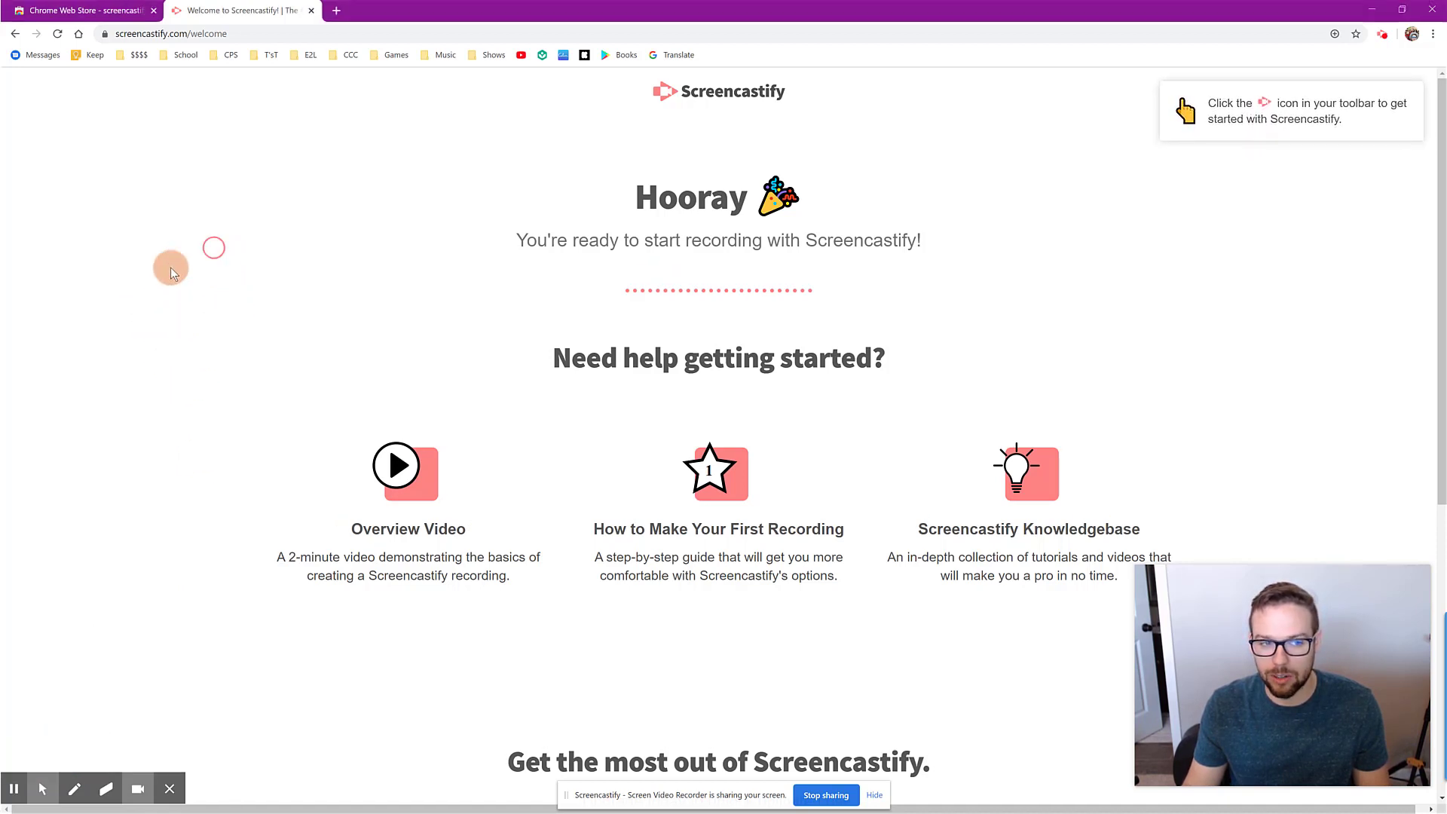
left_click(163, 270)
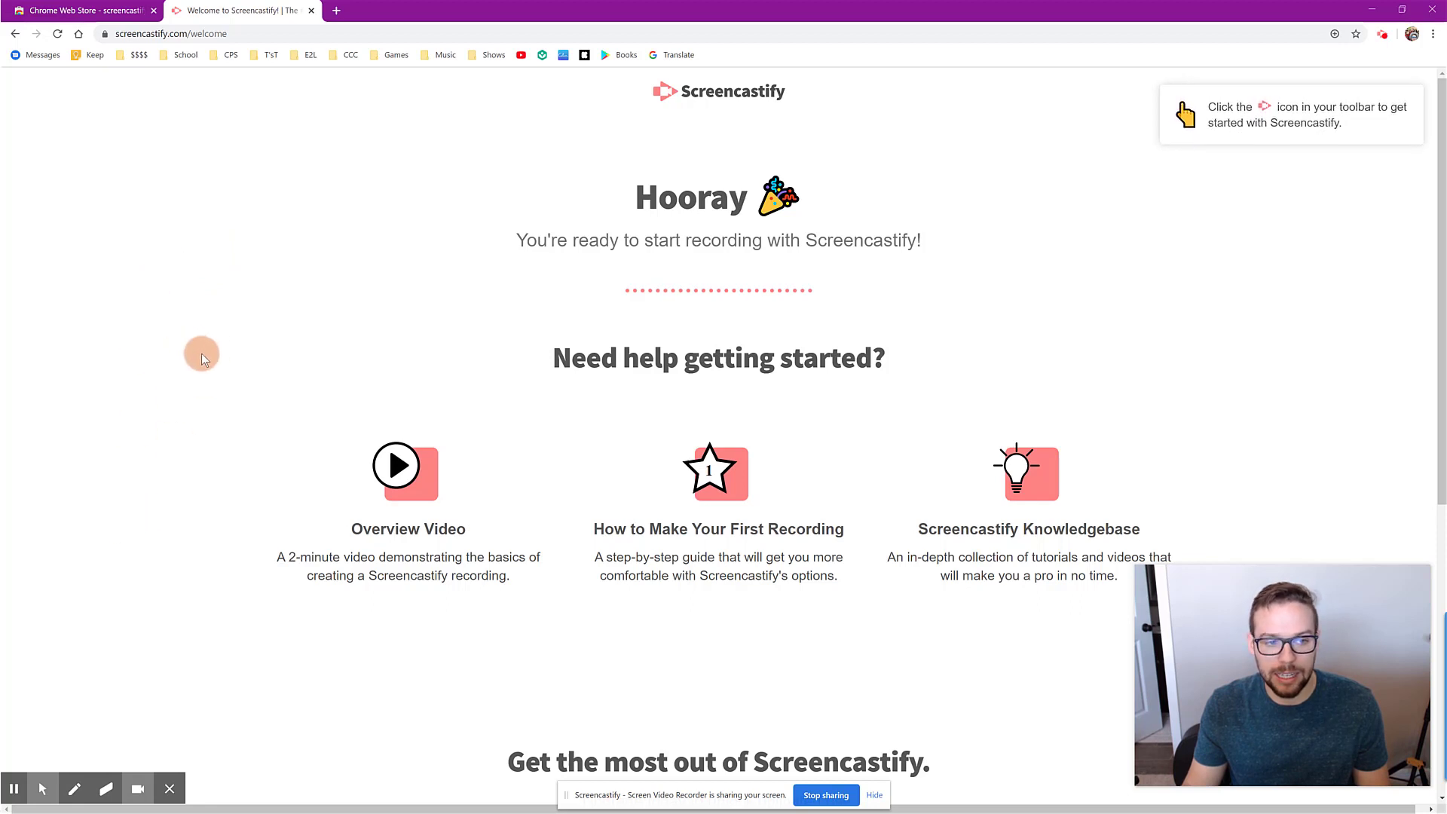
mouse_move(42, 784)
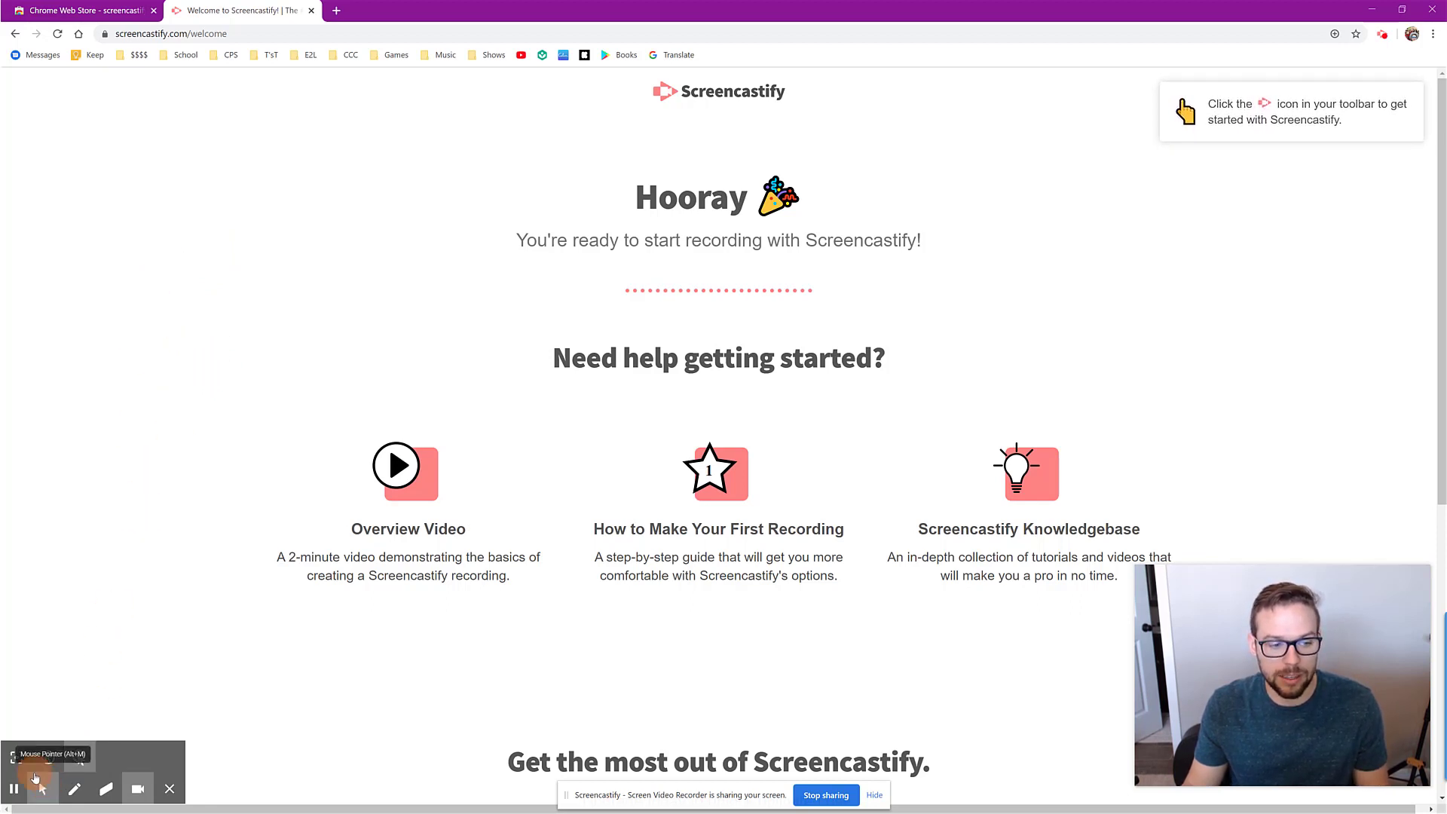
left_click(17, 758)
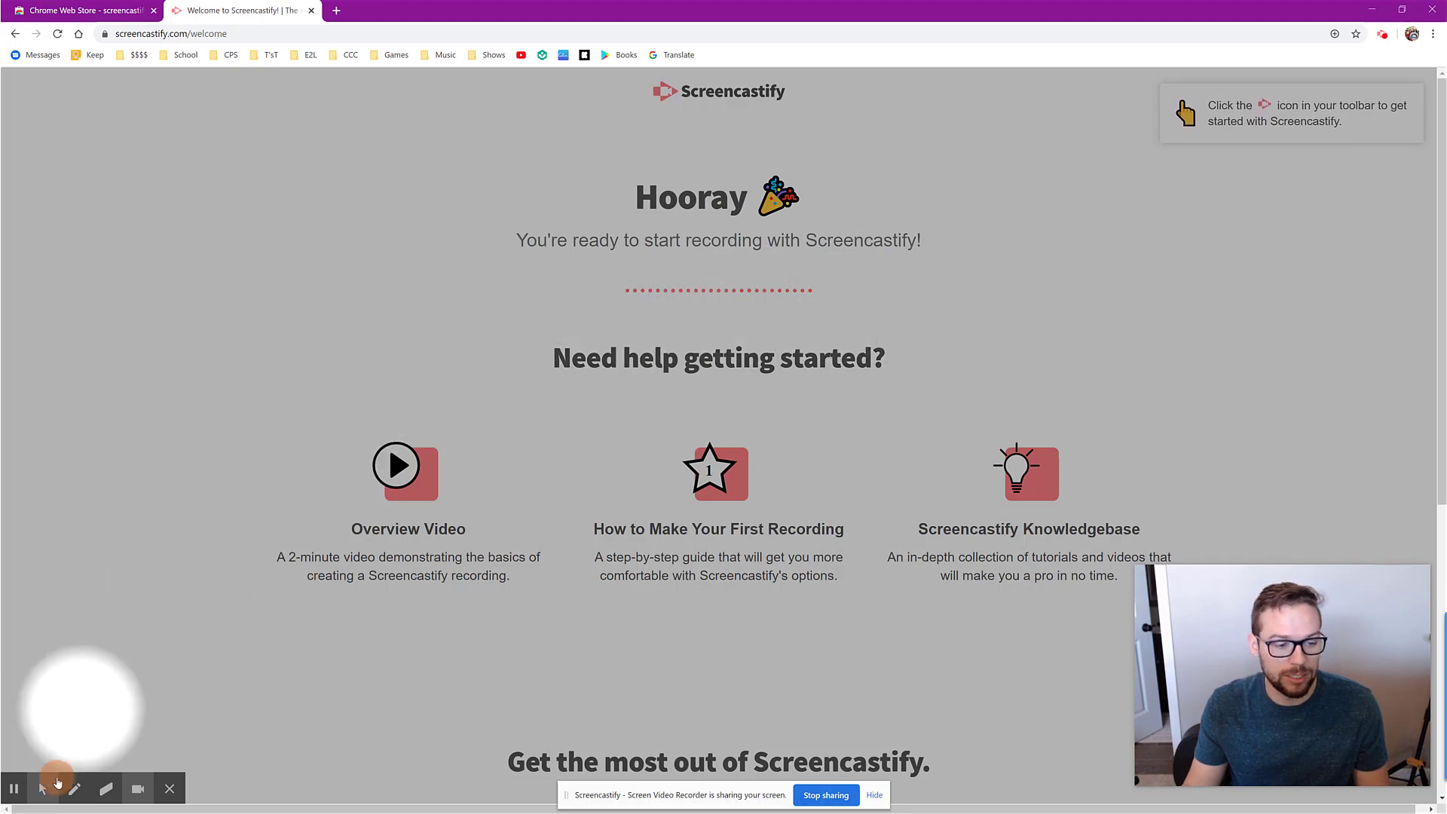
mouse_move(43, 784)
left_click(17, 757)
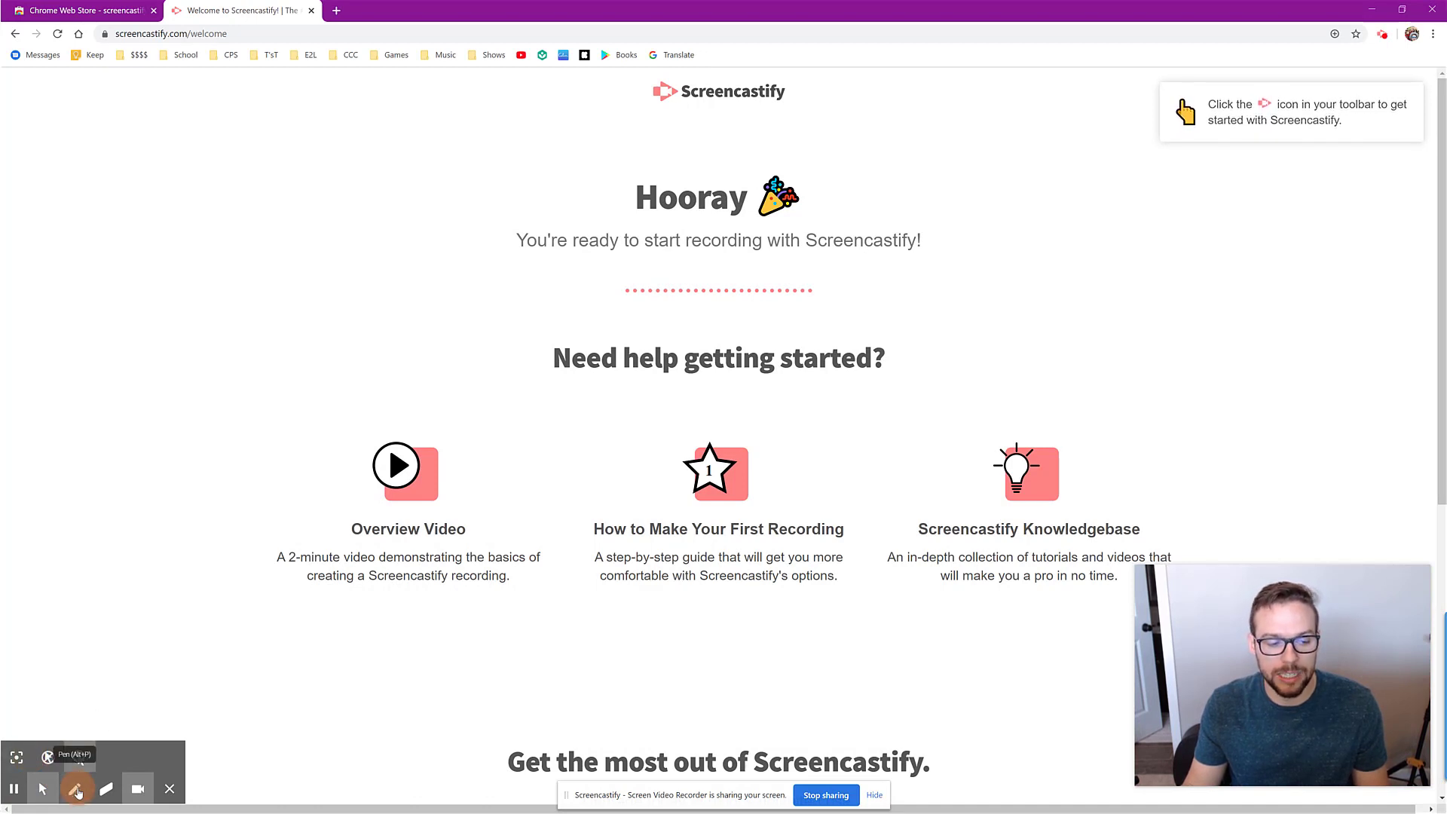
left_click(76, 790)
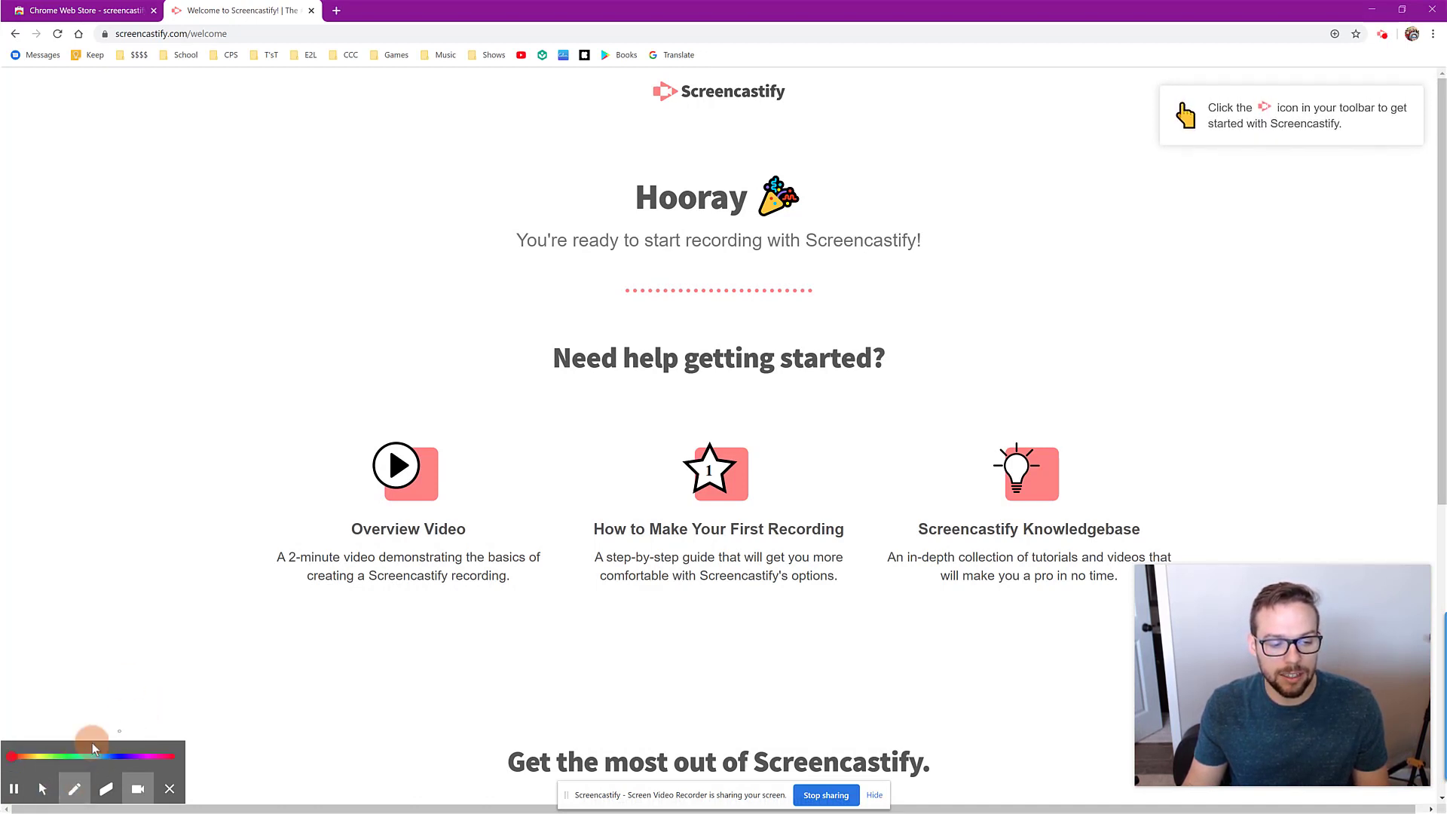
left_click_drag(97, 390, 243, 402)
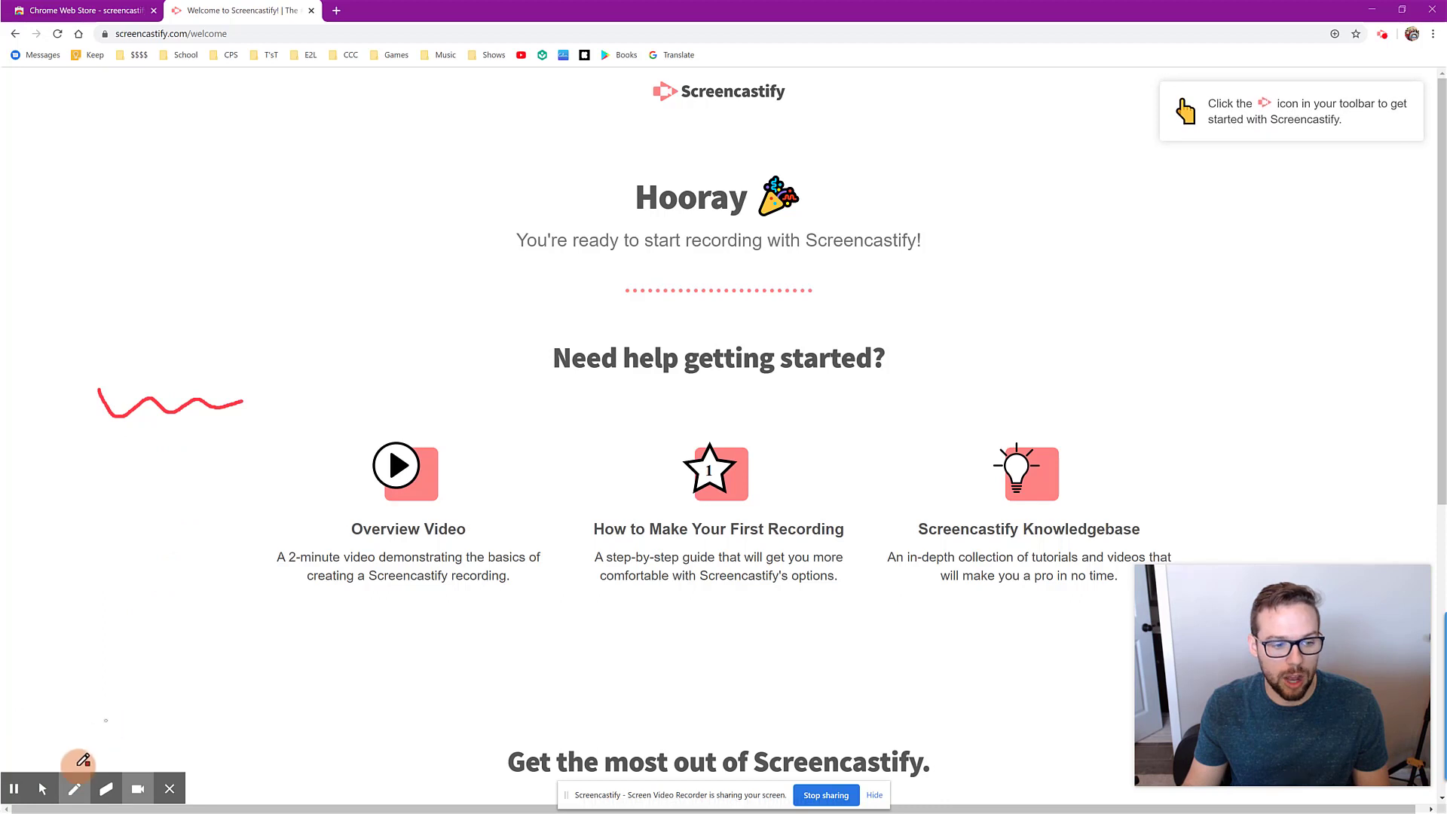
left_click(106, 788)
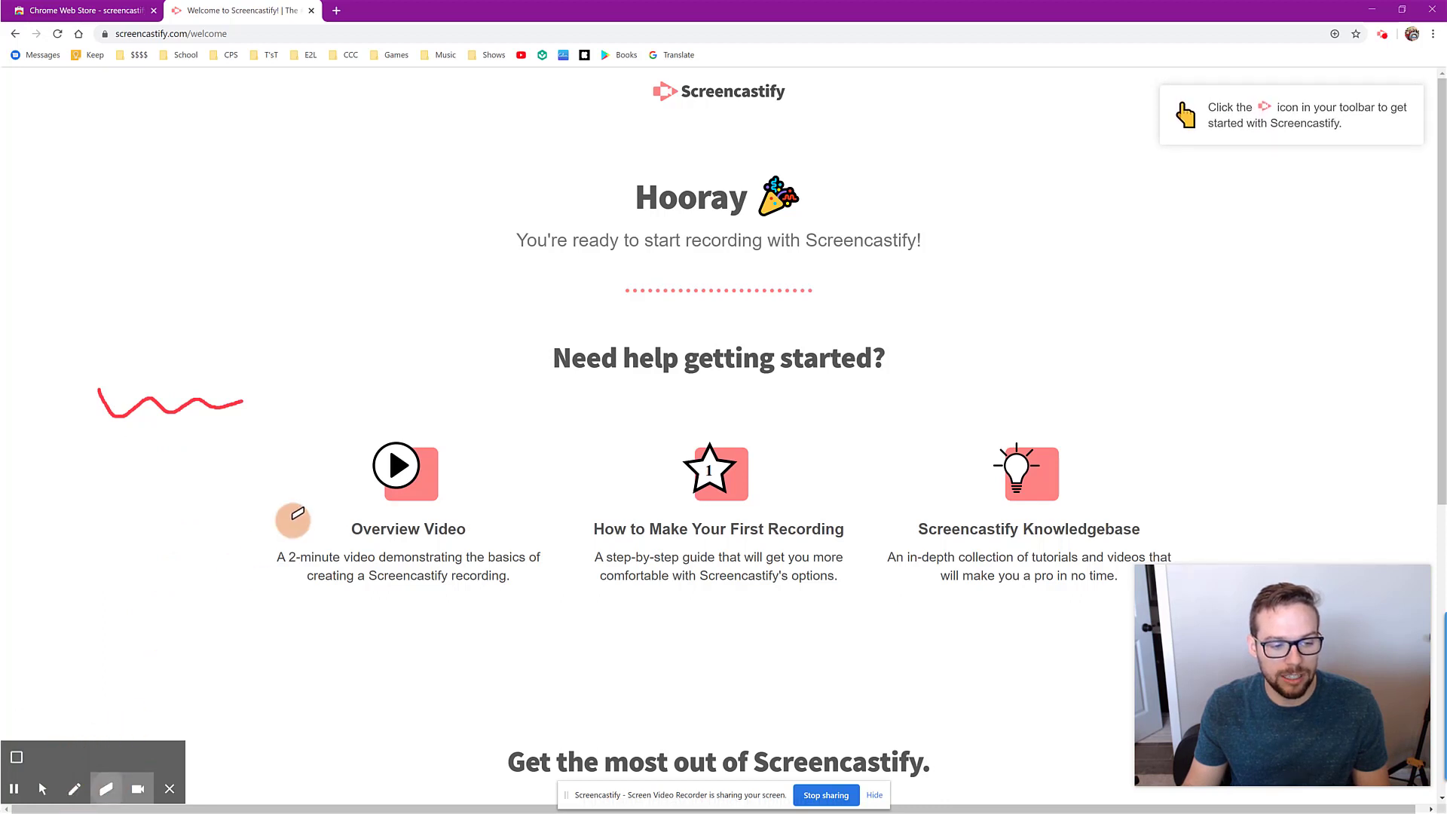
left_click_drag(233, 400, 96, 394)
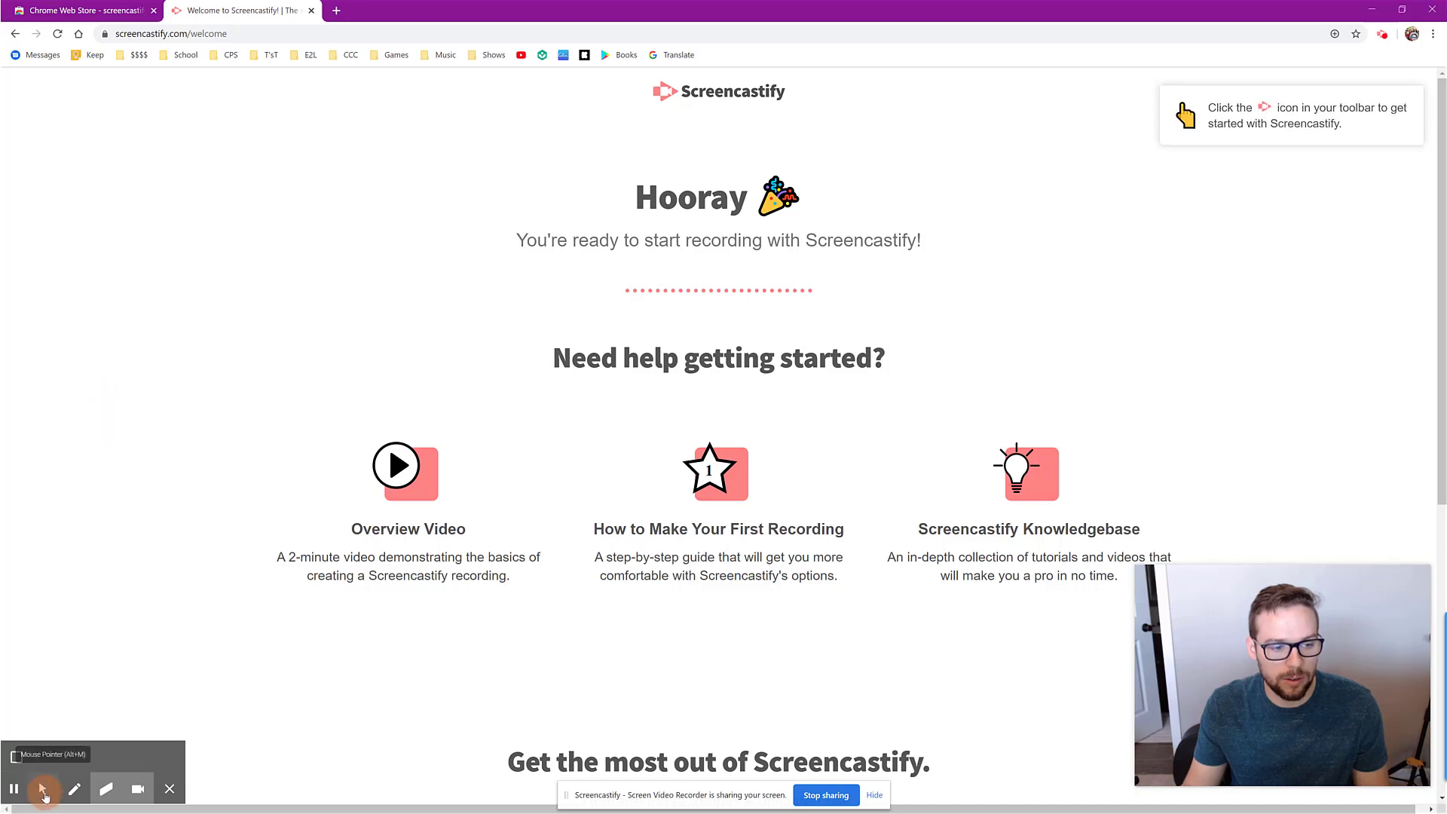
left_click(43, 790)
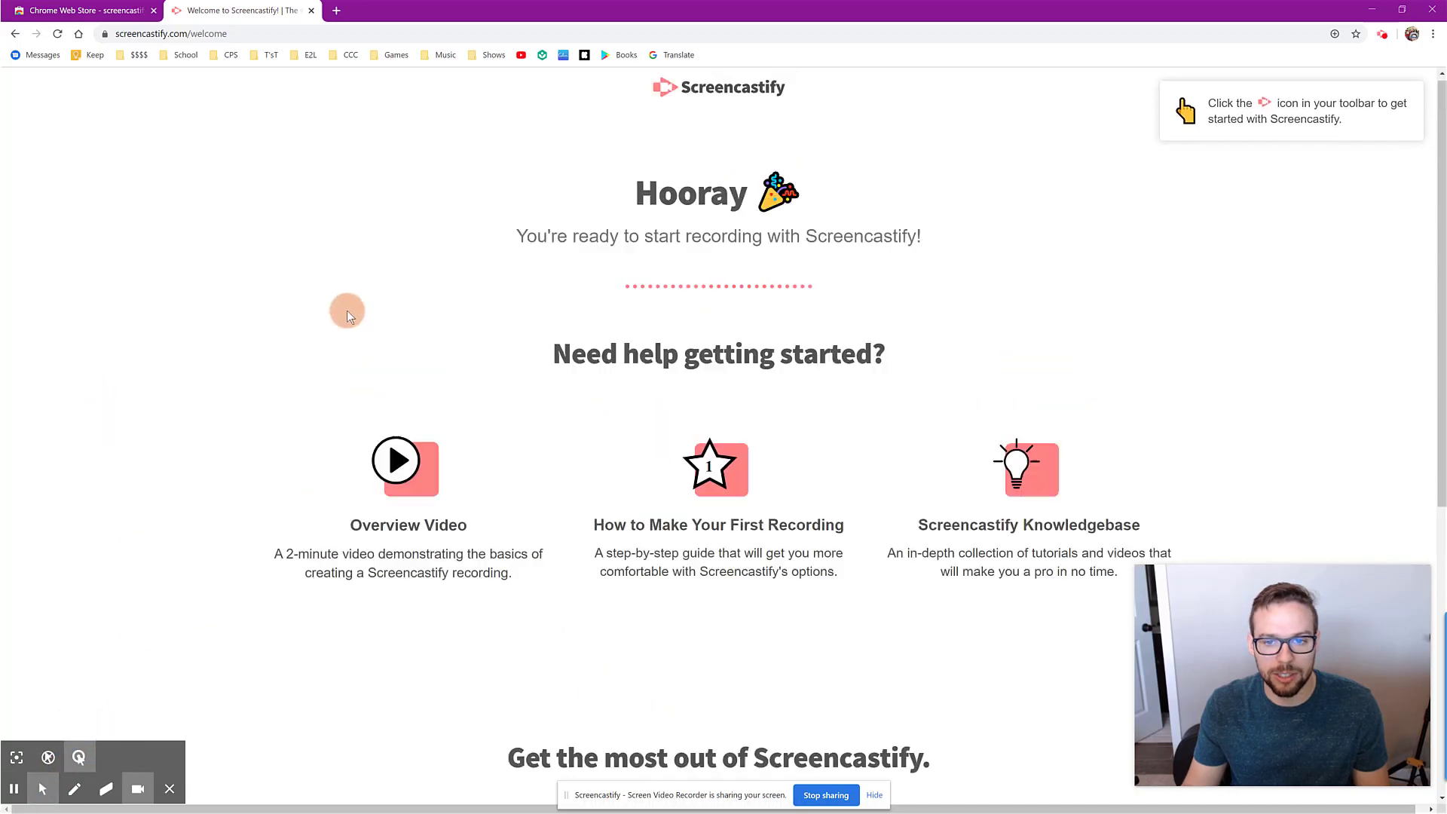
Toggle the embedded webcam off and back on, then pause the recording.
scroll(452, 298, "down", 1)
scroll(452, 276, "up", 1)
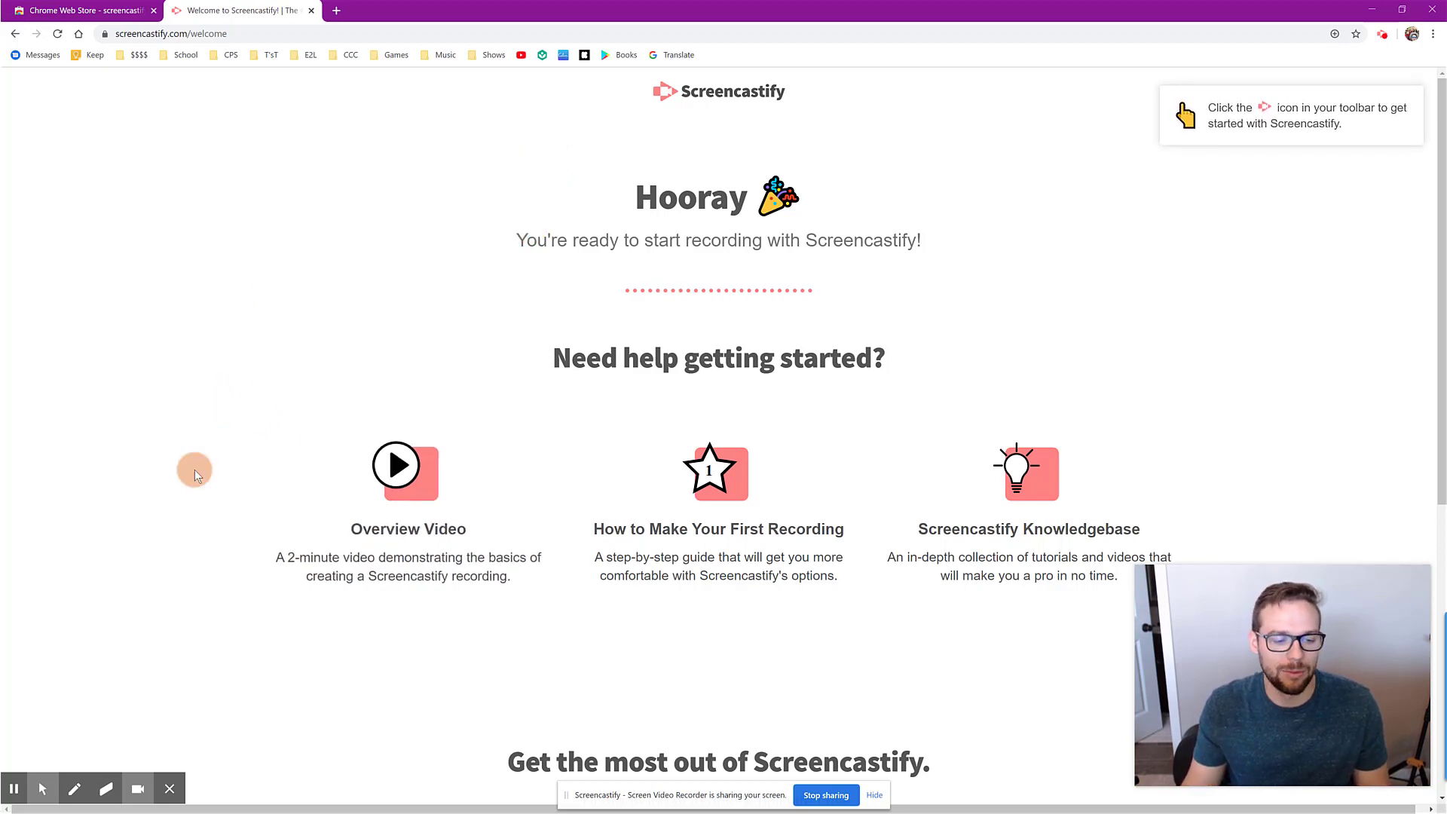
mouse_move(141, 792)
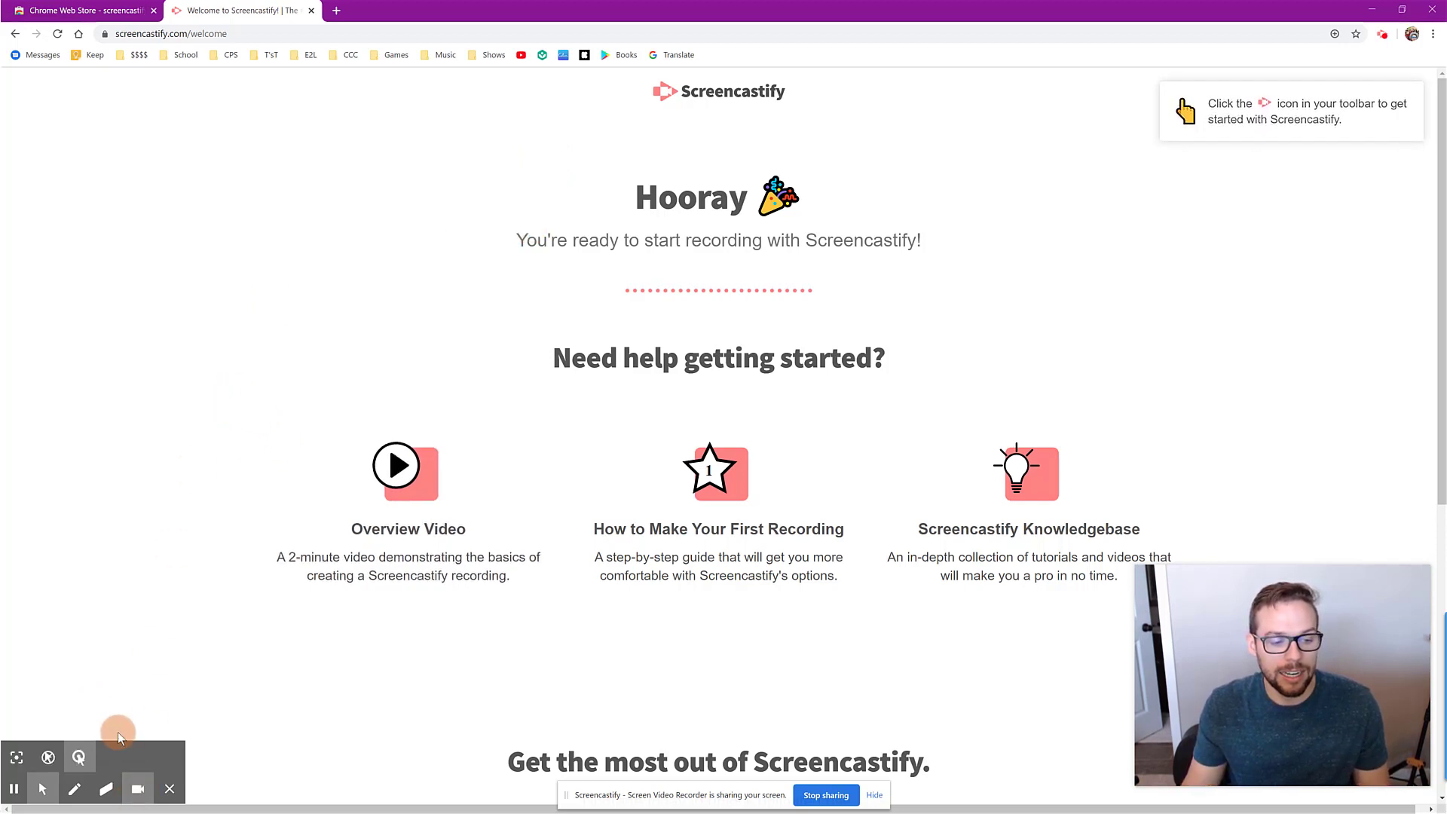
left_click(139, 790)
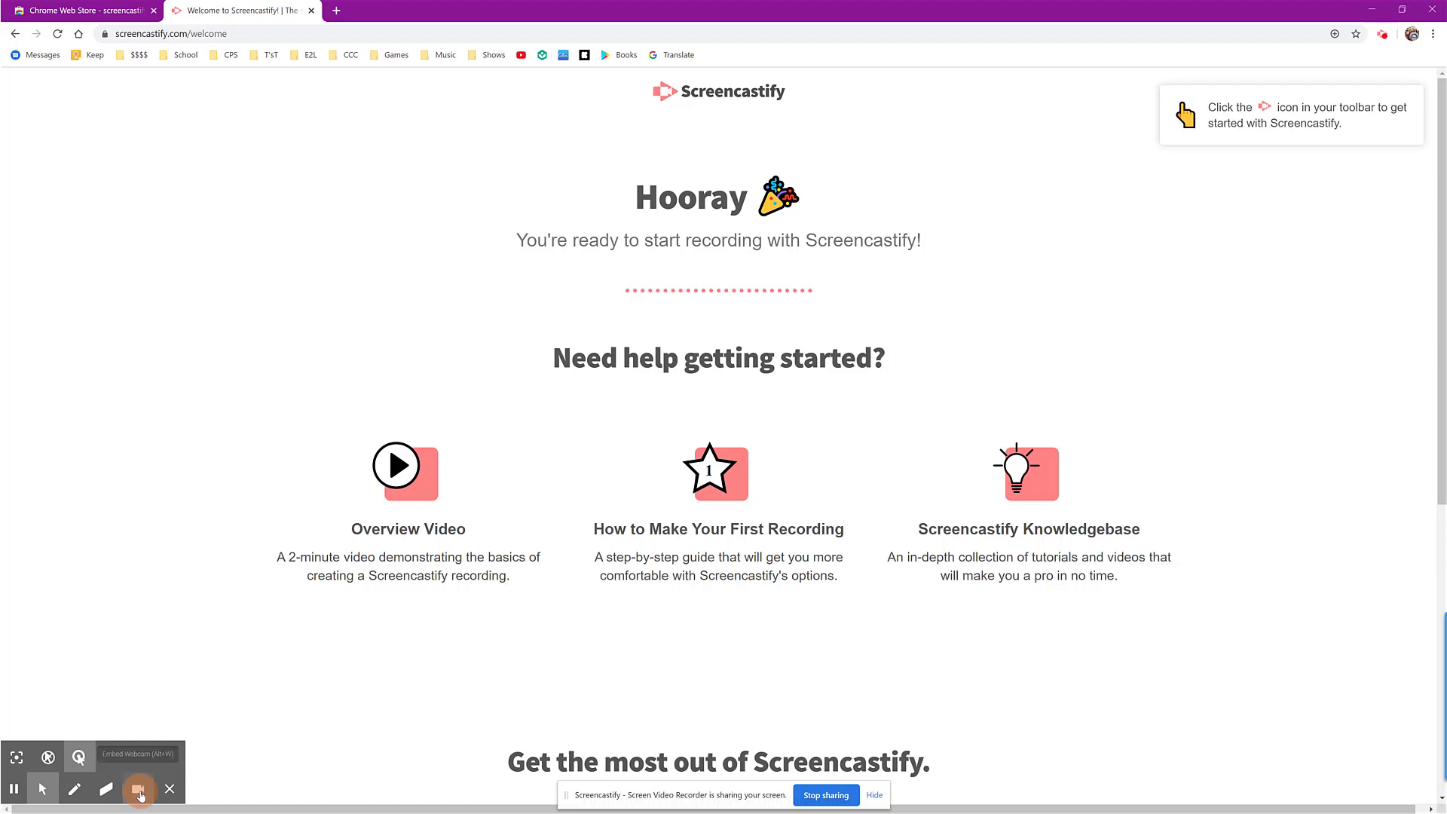
left_click(138, 790)
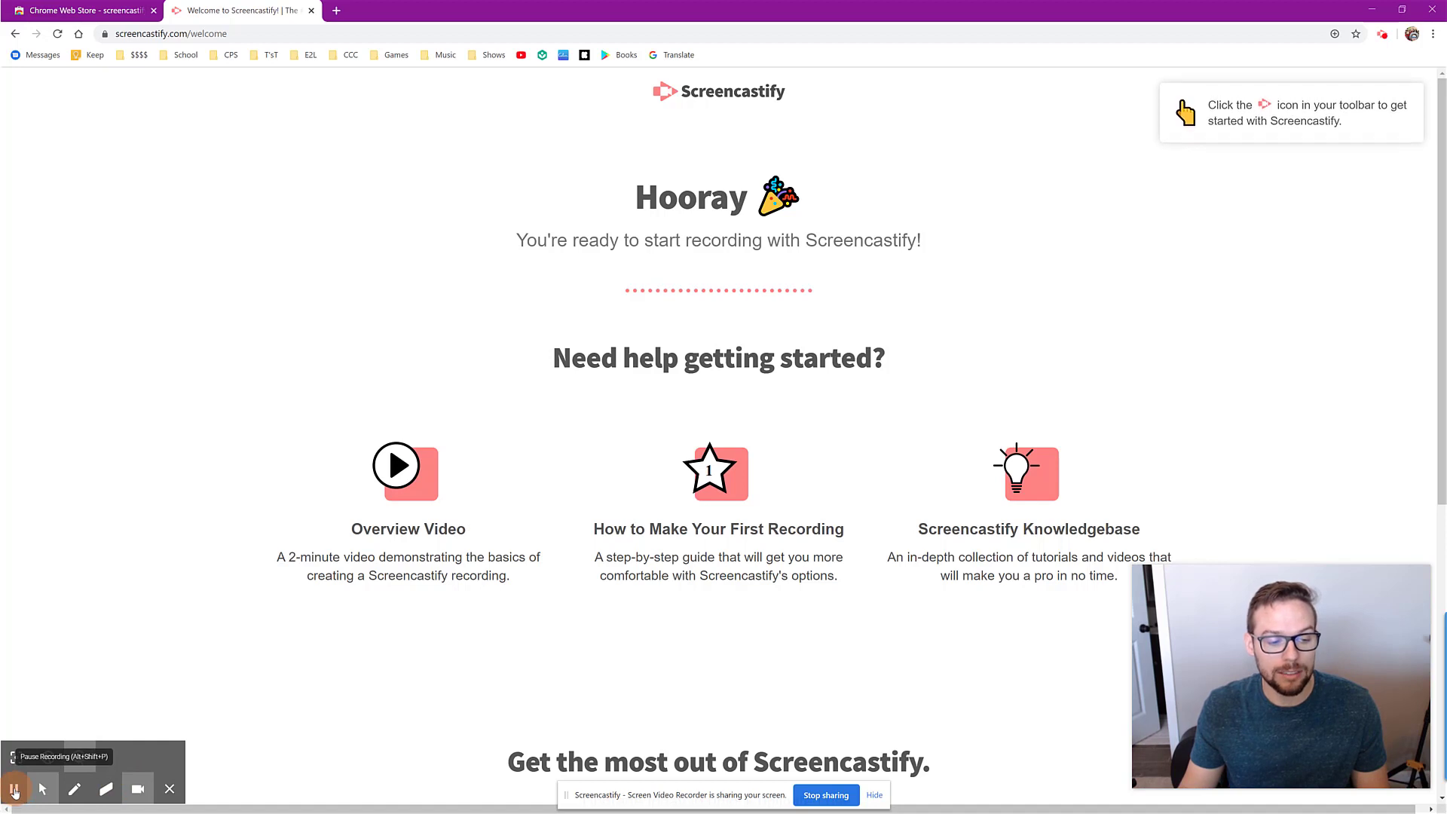
left_click(14, 789)
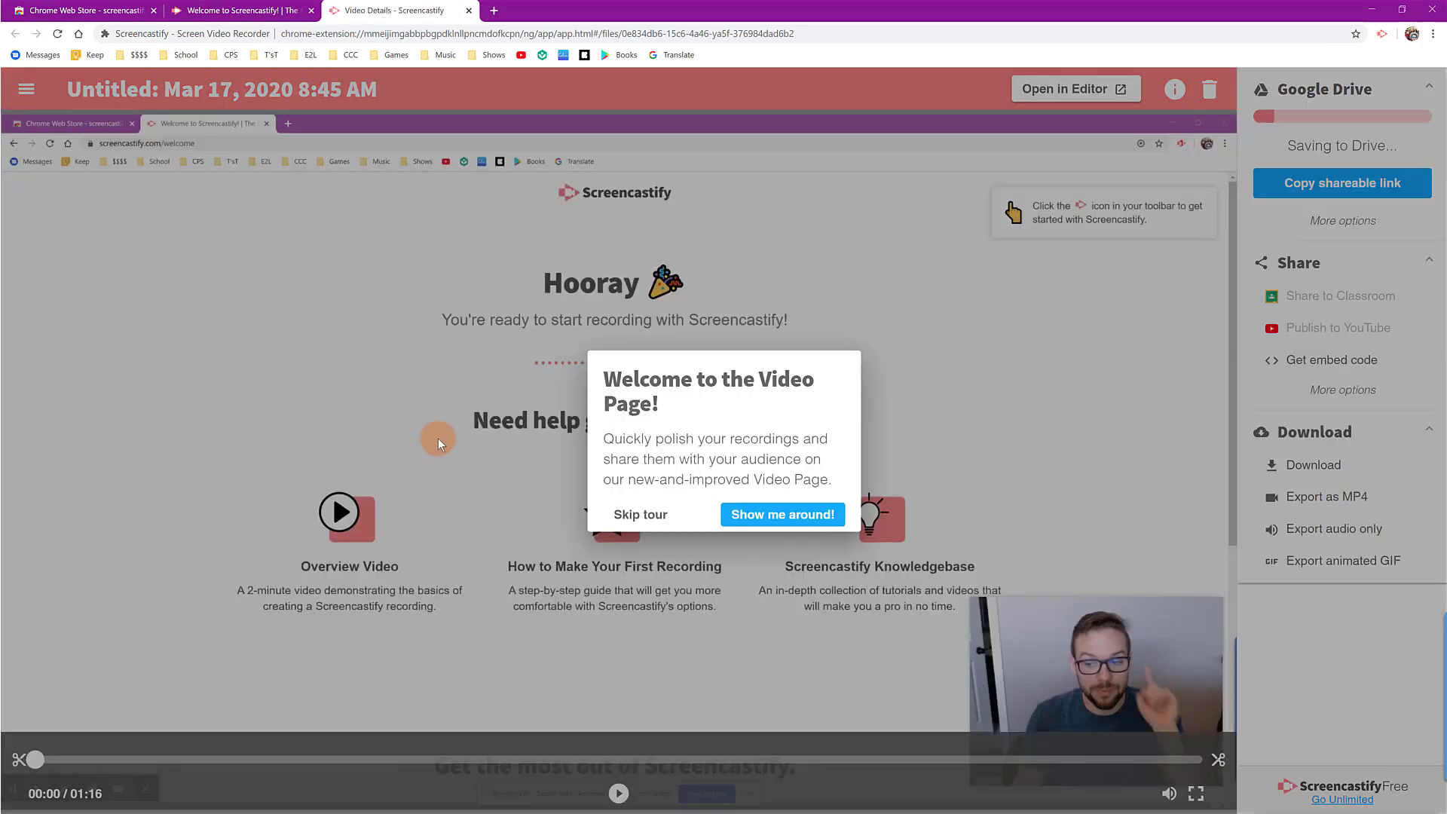
Skip the Welcome to the Video Page tour.
left_click(641, 514)
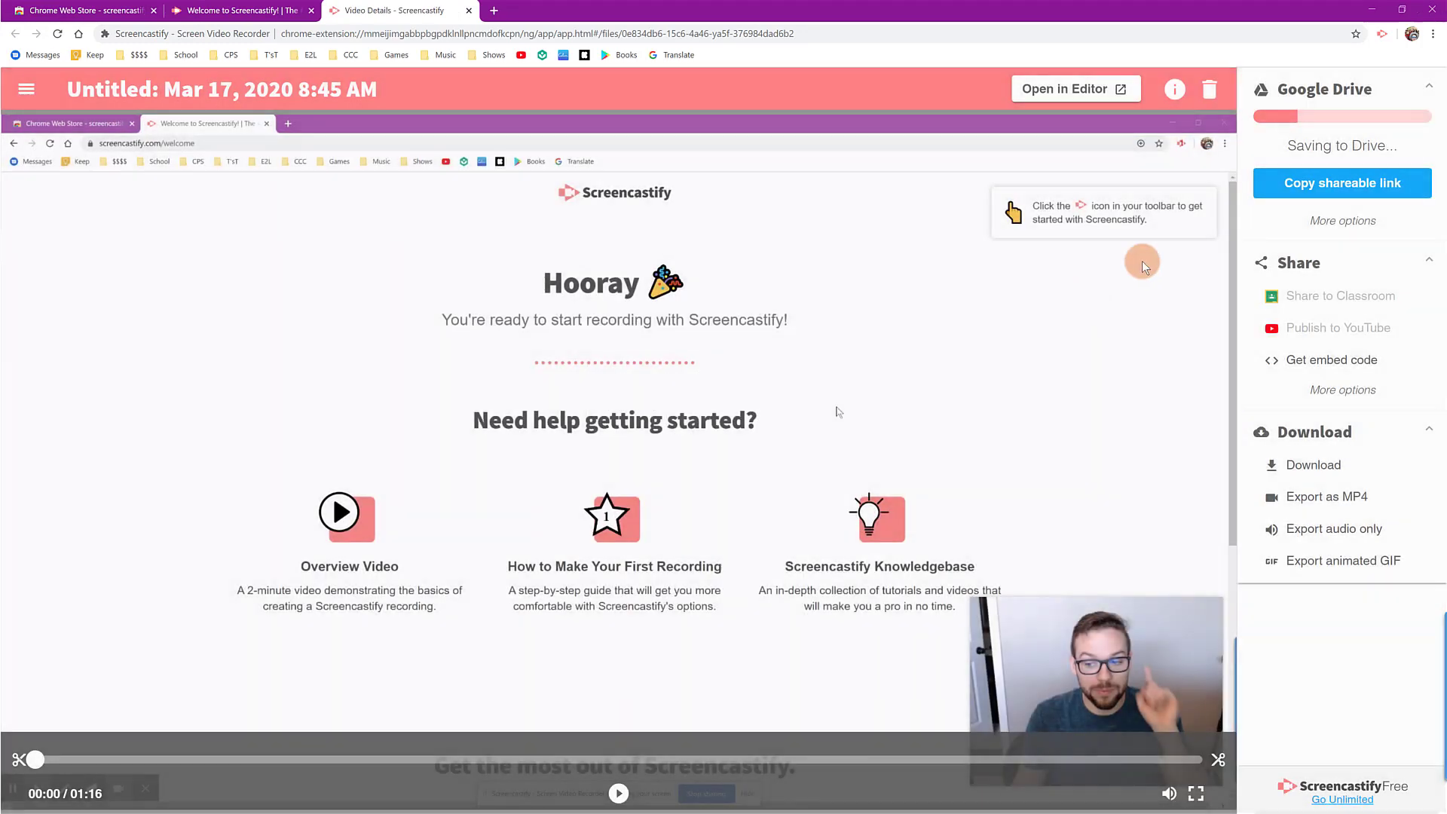